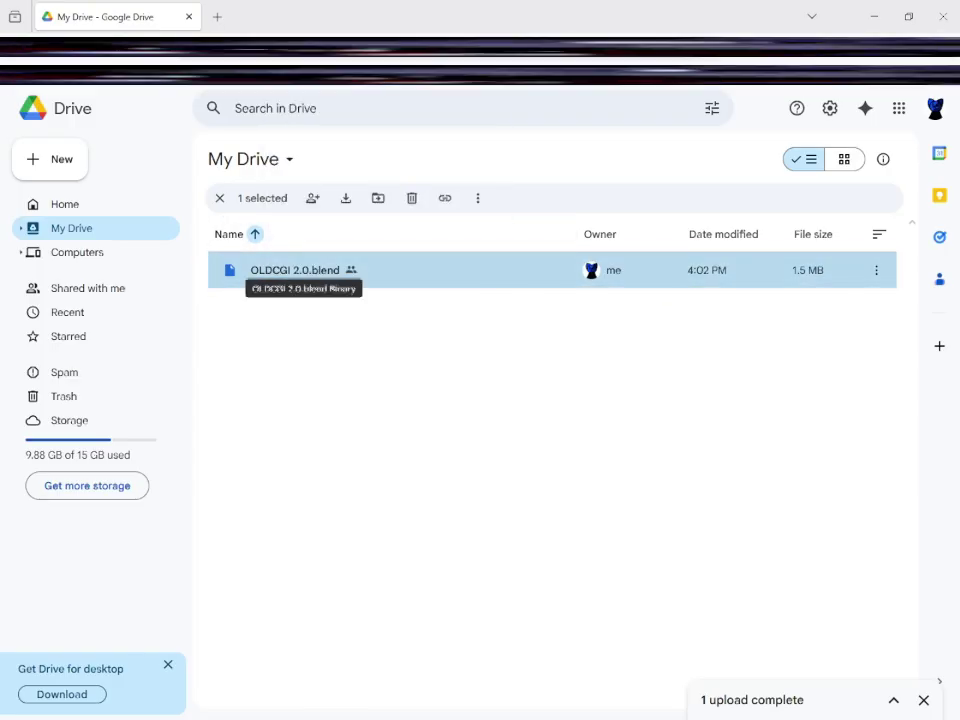
# Download OLDCGI 2.0.blend from My Drive into the Downloads folder, replacing the existing copy.
pyautogui.rightClick(548, 283)
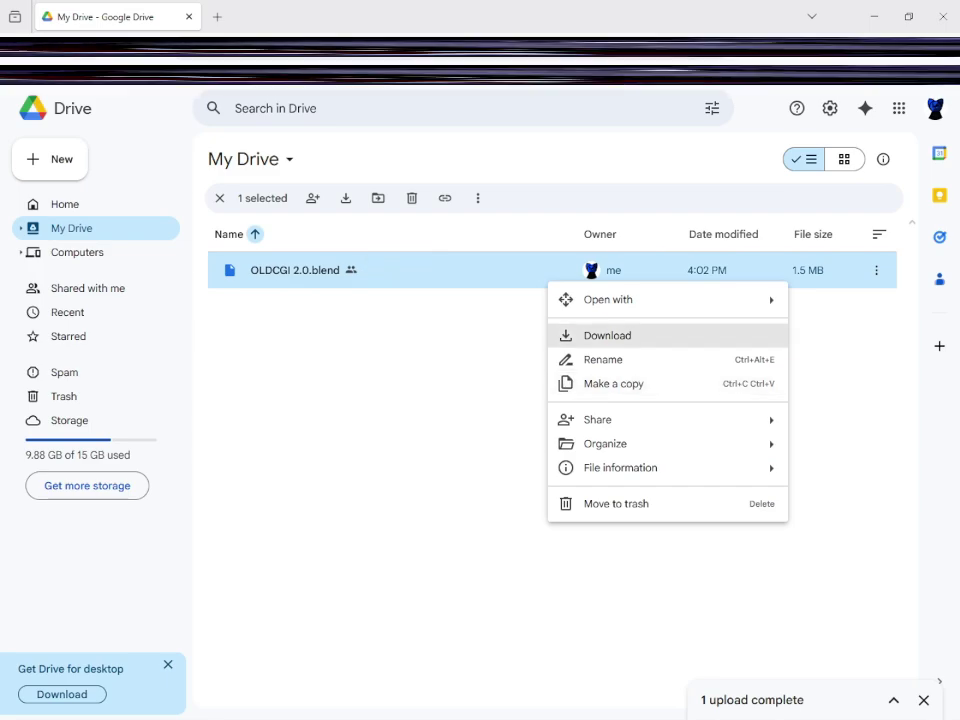
pyautogui.click(607, 335)
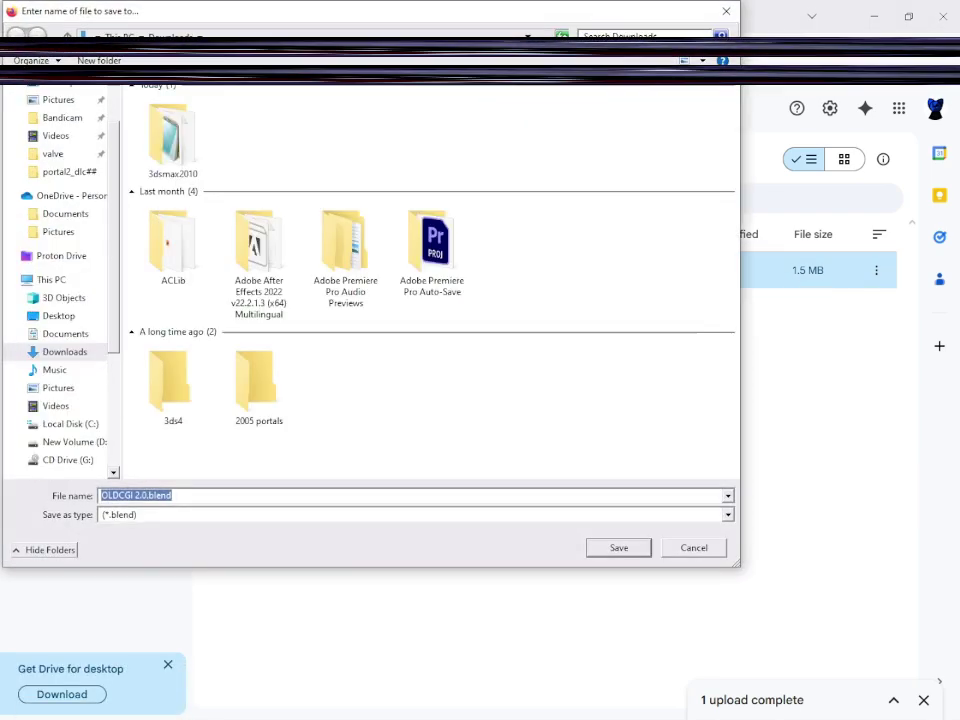
pyautogui.press('Return')
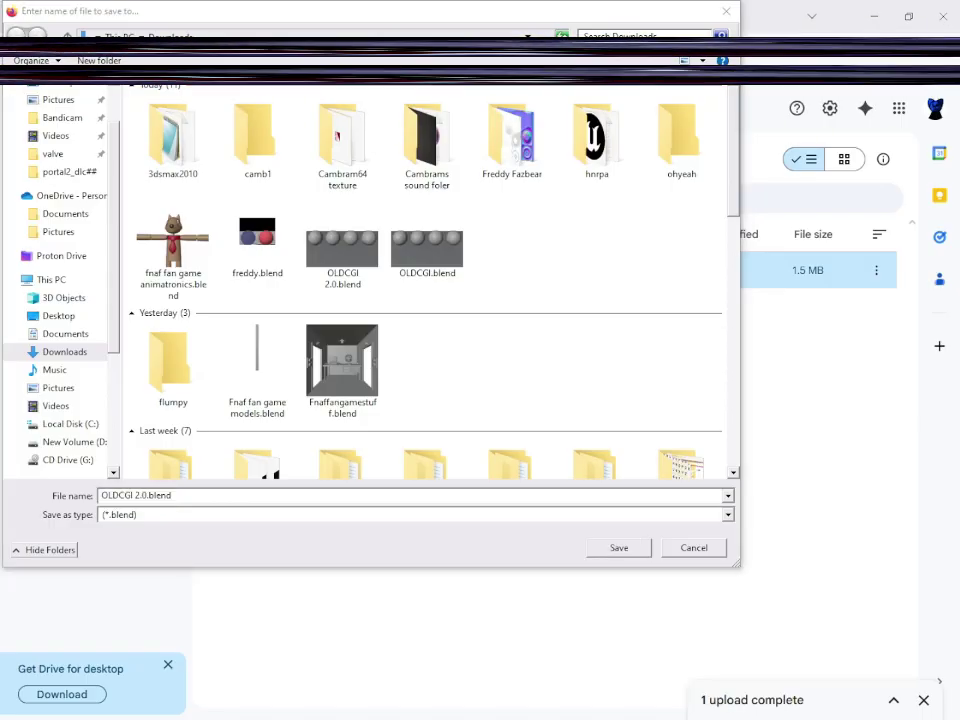
pyautogui.hotkey('alt', 'y')
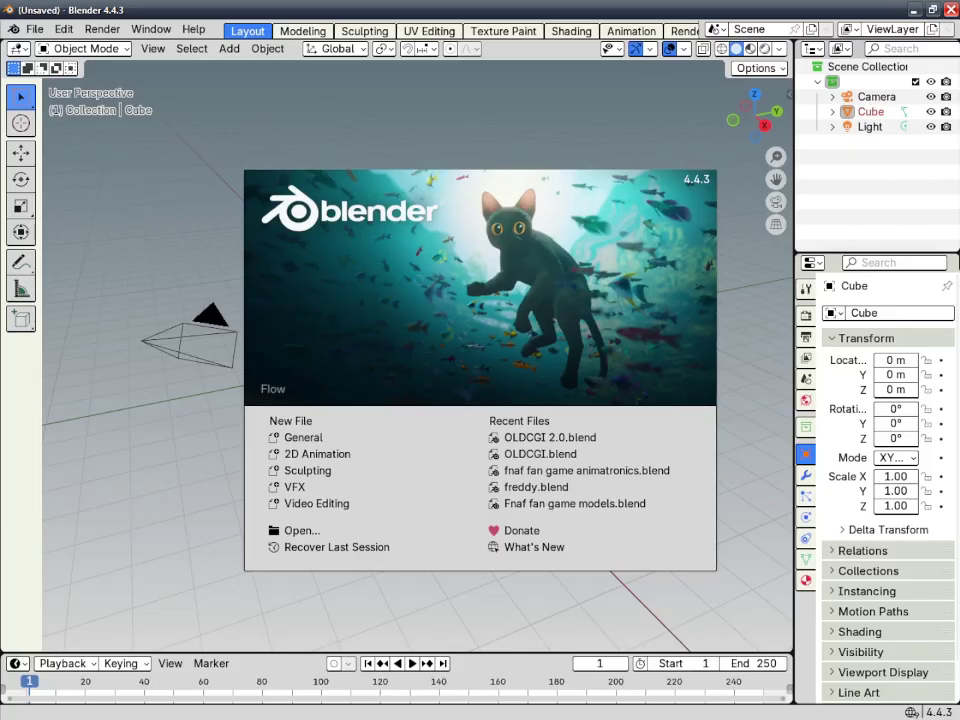
# Switch to Blender, open the recent file OLDCGI 2.0.blend and view its example spheres with material preview shading.
pyautogui.click(545, 437)
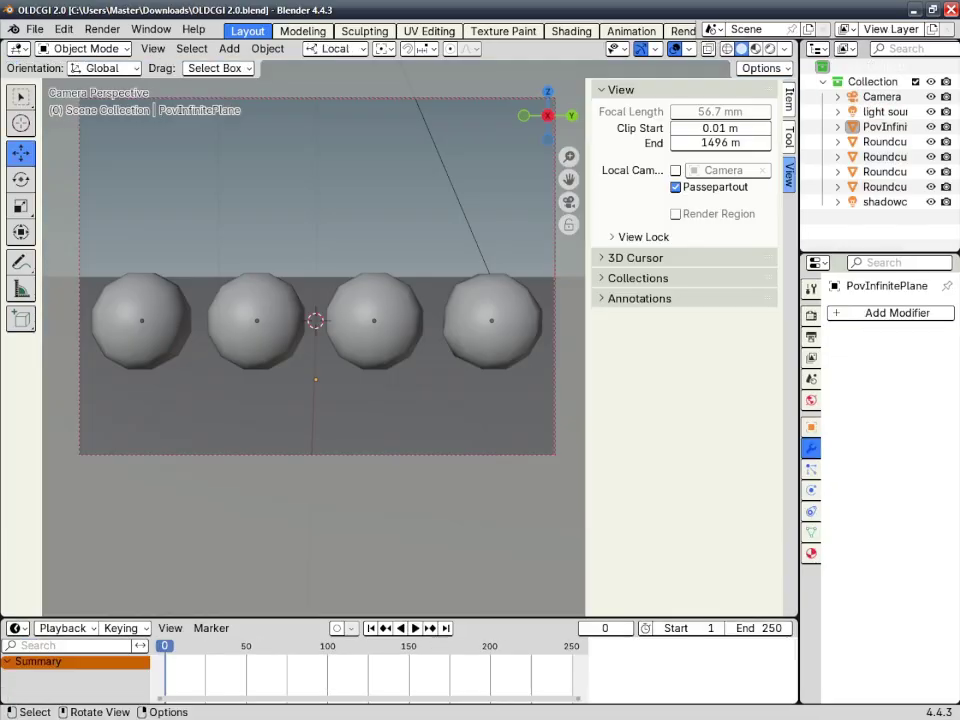
pyautogui.scroll(-7, 389, 343)
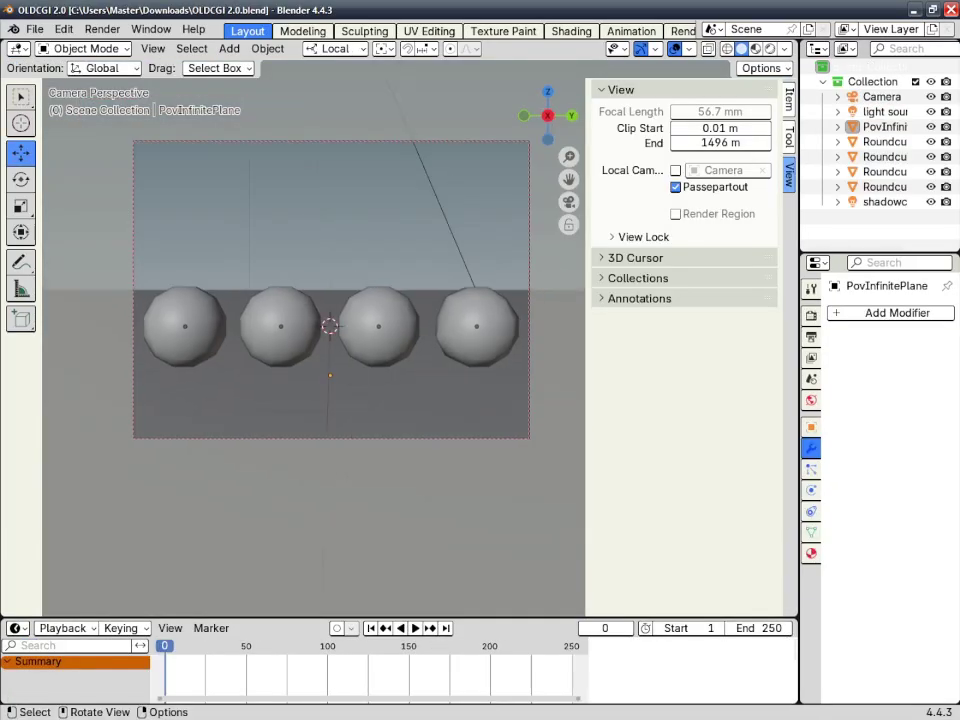
pyautogui.scroll(5, 356, 330)
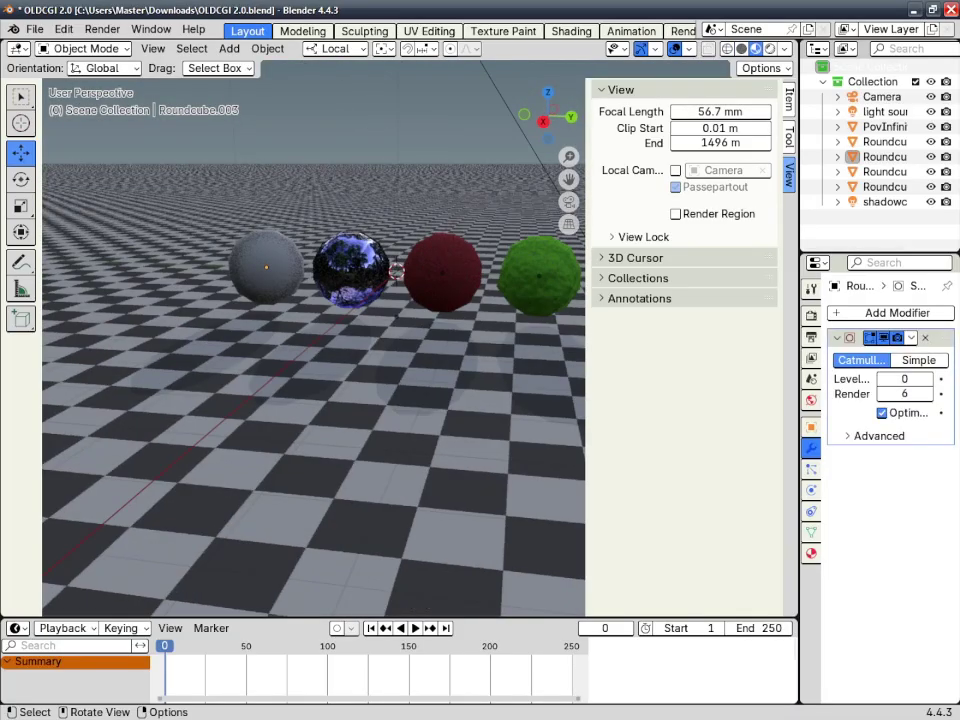
pyautogui.scroll(3, 313, 338)
pyautogui.scroll(-4, 313, 338)
pyautogui.scroll(2, 313, 338)
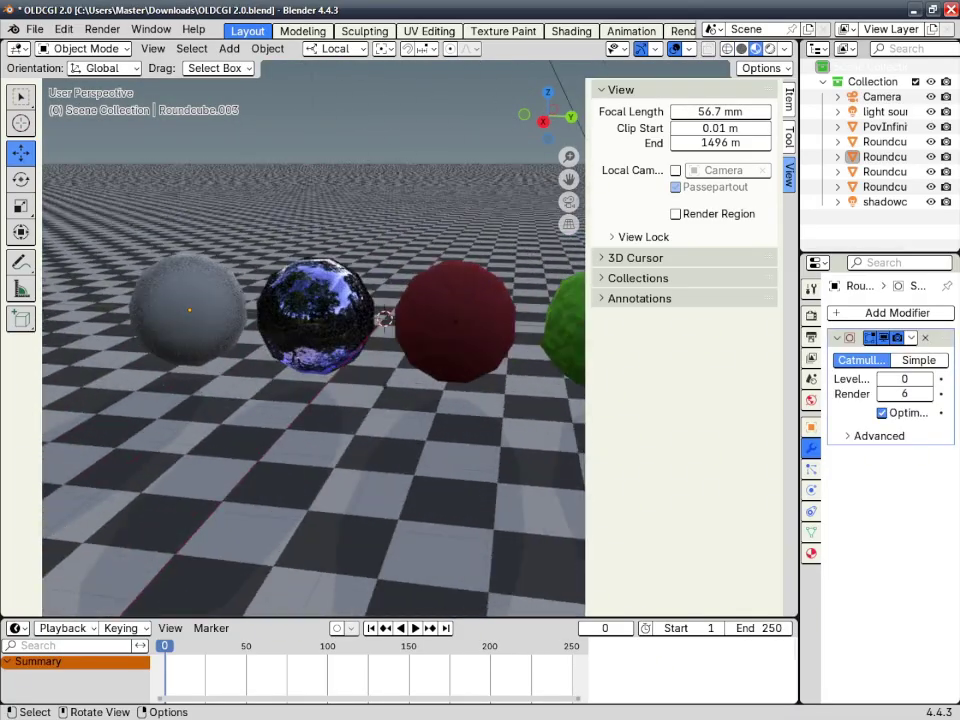
pyautogui.moveTo(332, 395); pyautogui.dragTo(314, 364, button='middle')
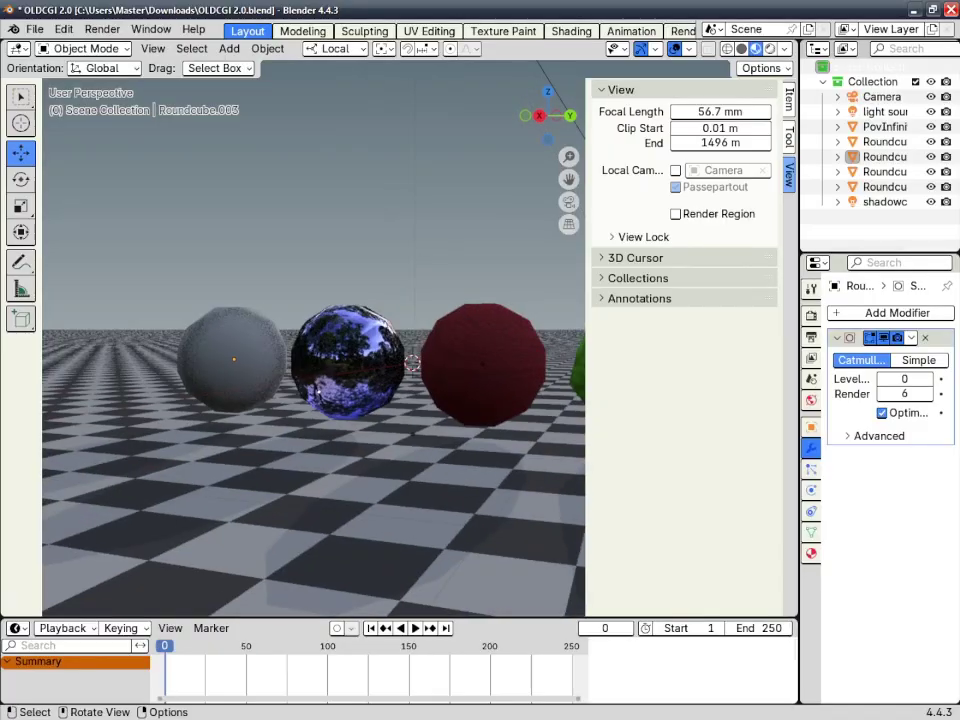
# Select all four example spheres above the checkered plane and delete them.
pyautogui.click(318, 393)
pyautogui.moveTo(410, 362); pyautogui.dragTo(330, 287, button='middle')
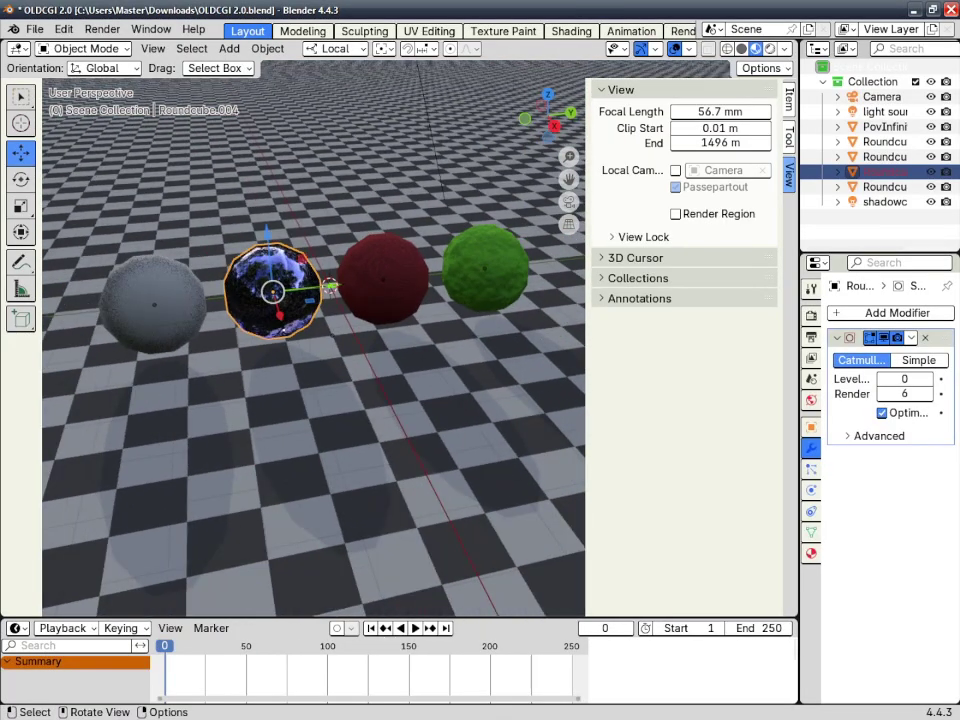
pyautogui.click(330, 287)
pyautogui.keyDown('shift'); pyautogui.click(487, 262); pyautogui.keyUp('shift')
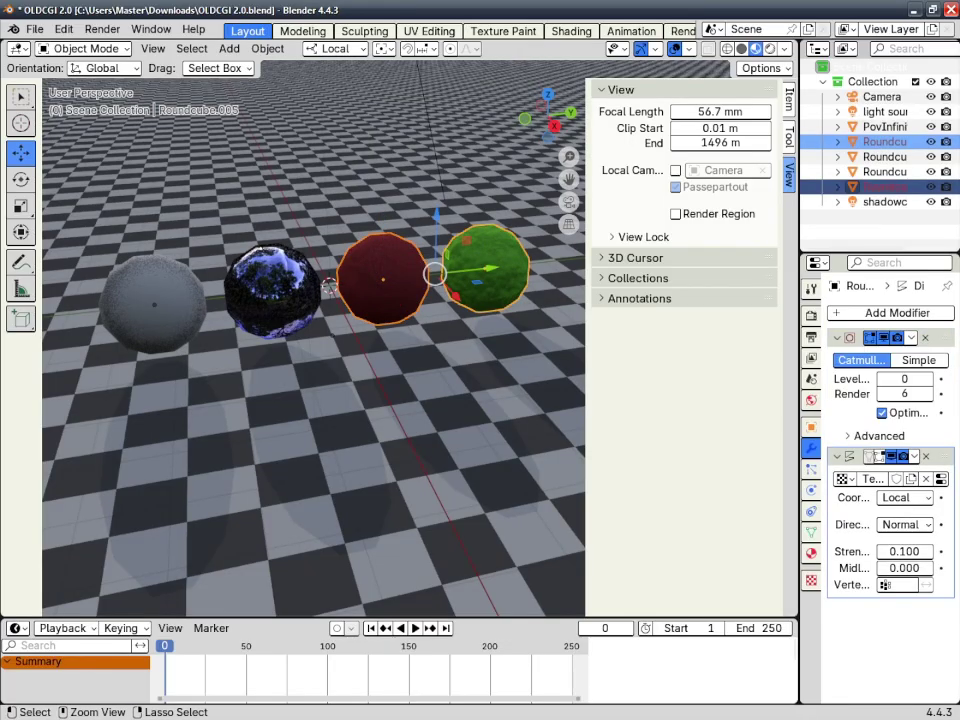
pyautogui.click(330, 287)
pyautogui.keyDown('shift'); pyautogui.click(153, 300); pyautogui.keyUp('shift')
pyautogui.keyDown('shift'); pyautogui.click(383, 278); pyautogui.keyUp('shift')
pyautogui.keyDown('shift'); pyautogui.click(487, 262); pyautogui.keyUp('shift')
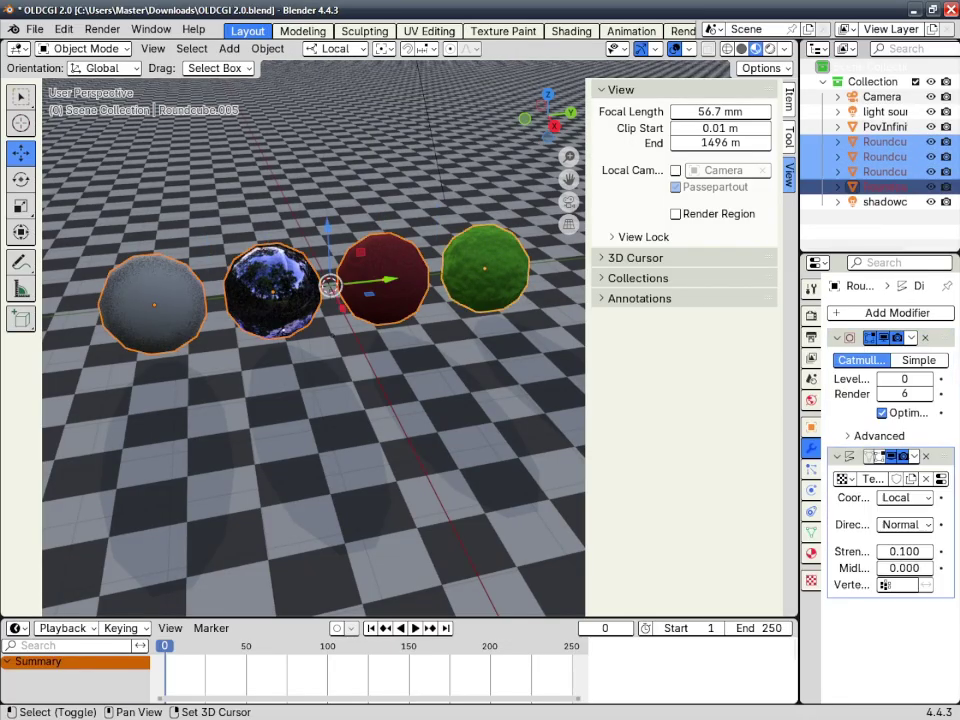
pyautogui.rightClick(424, 370)
pyautogui.click(424, 370)
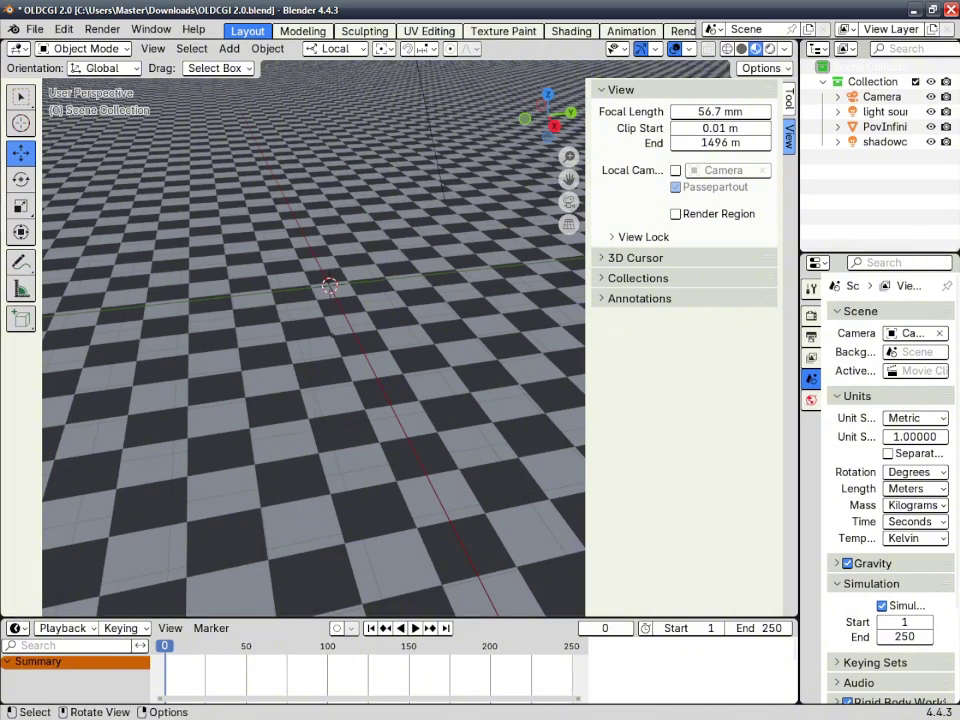
# Hide the PovInfinitePlane object in the viewport.
pyautogui.rightClick(885, 127)
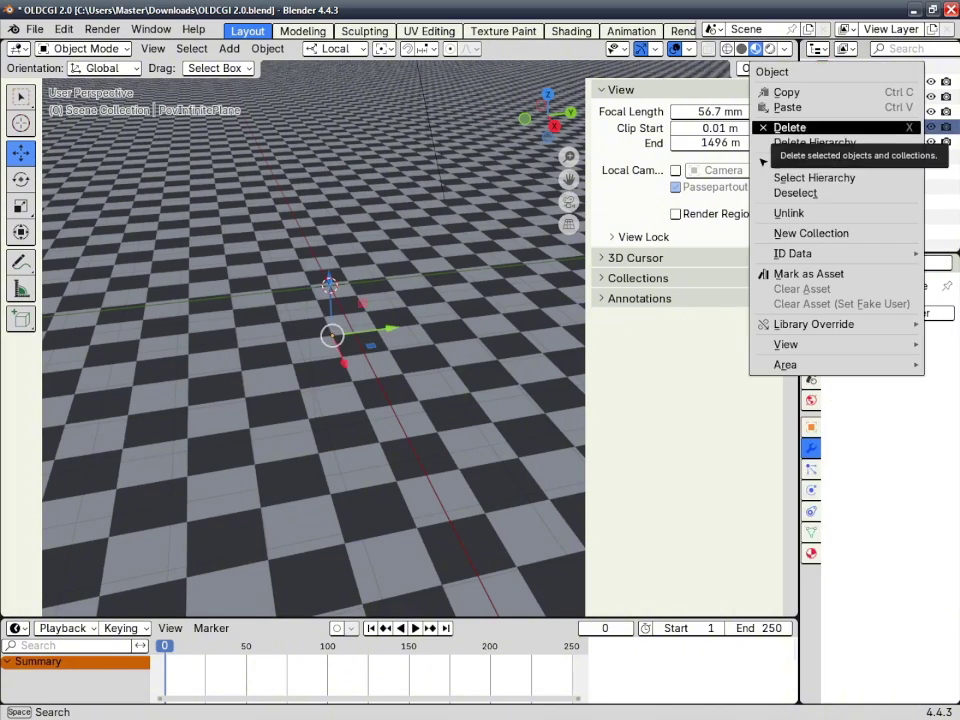
pyautogui.press('Escape')
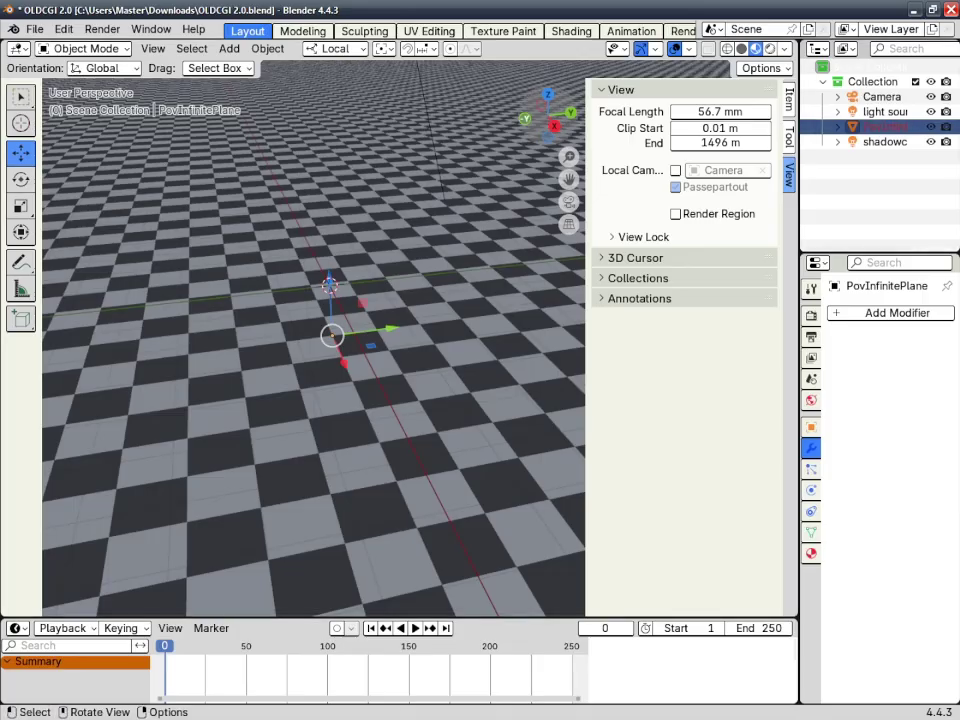
pyautogui.press('h')
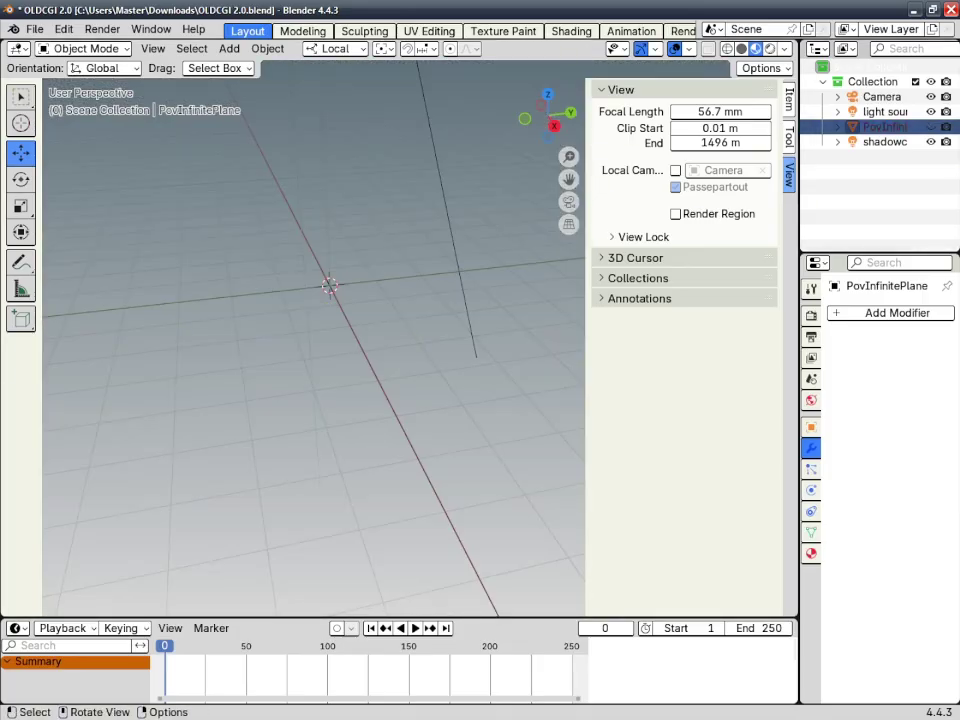
pyautogui.click(229, 48)
pyautogui.moveTo(251, 65)
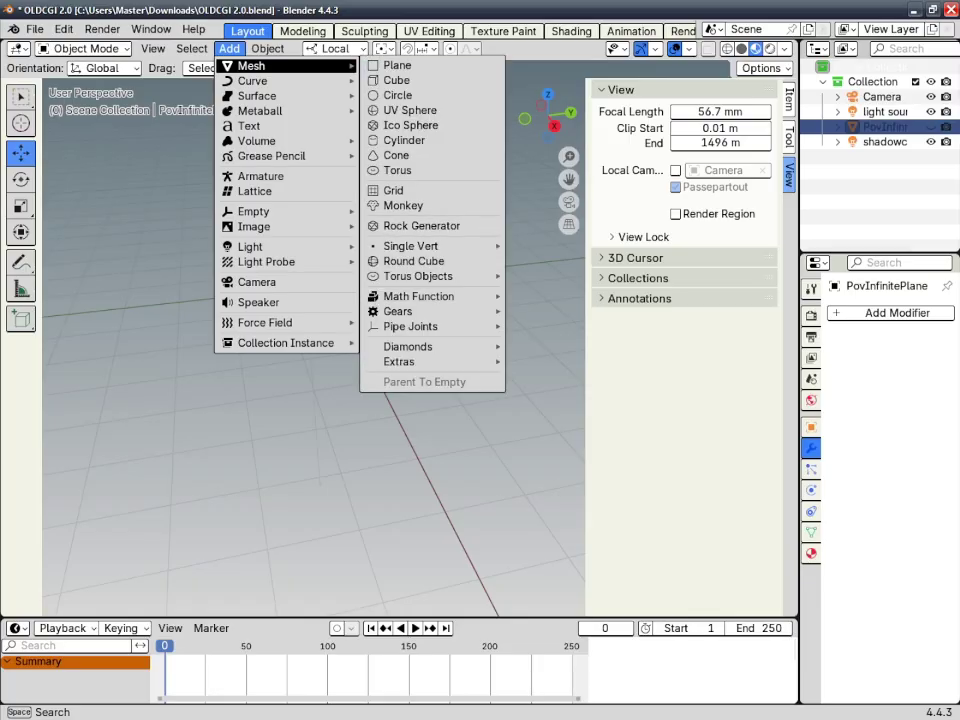
pyautogui.click(411, 110)
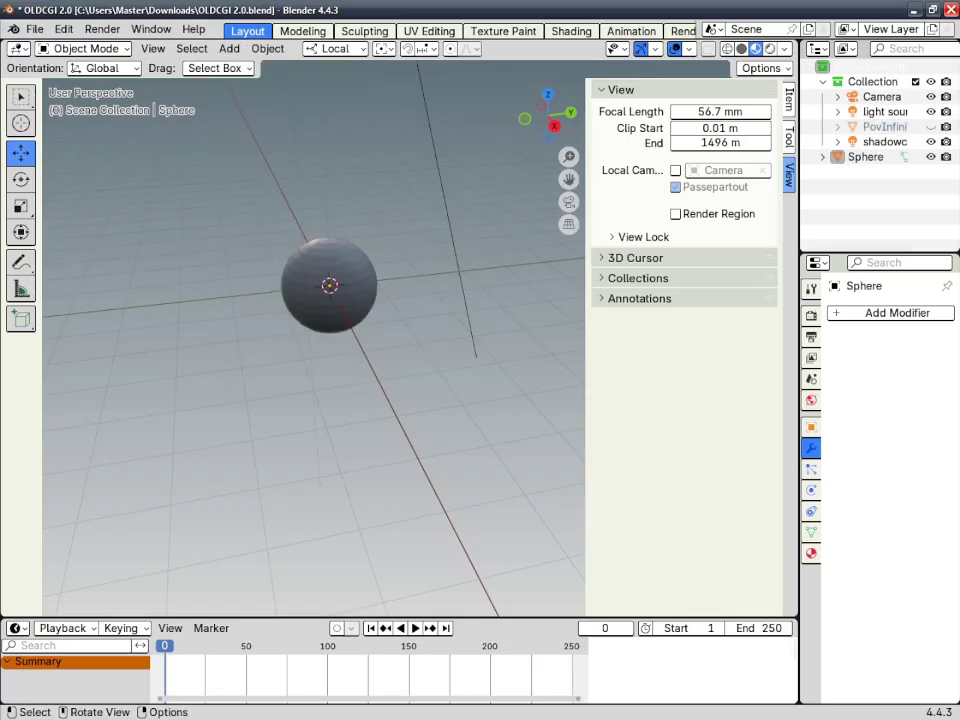
pyautogui.scroll(-2, 388, 330)
pyautogui.scroll(4, 388, 335)
pyautogui.rightClick(388, 335)
pyautogui.rightClick(283, 324)
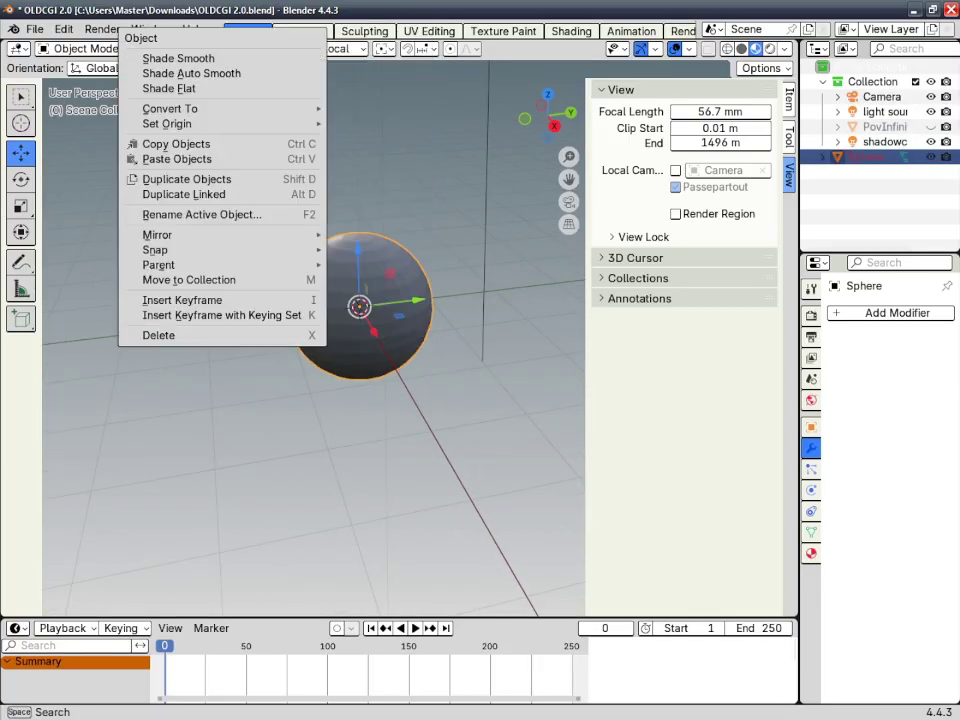
pyautogui.click(275, 335)
# Add a cylinder mesh at the scene's centre and switch to the Modeling workspace.
pyautogui.click(229, 48)
pyautogui.moveTo(251, 65)
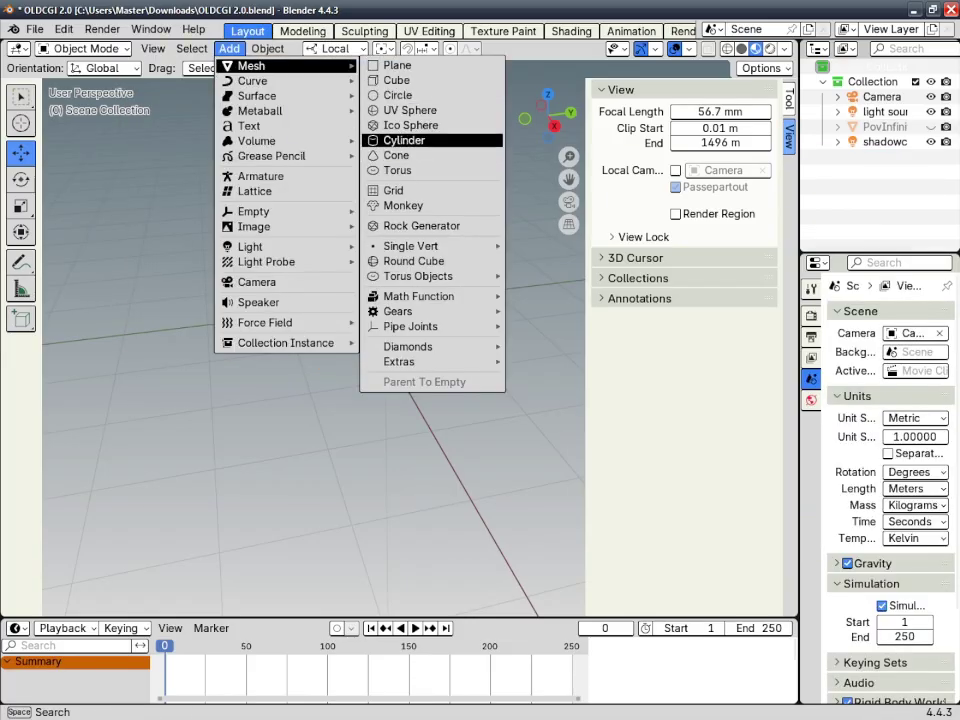
pyautogui.click(404, 140)
pyautogui.click(302, 31)
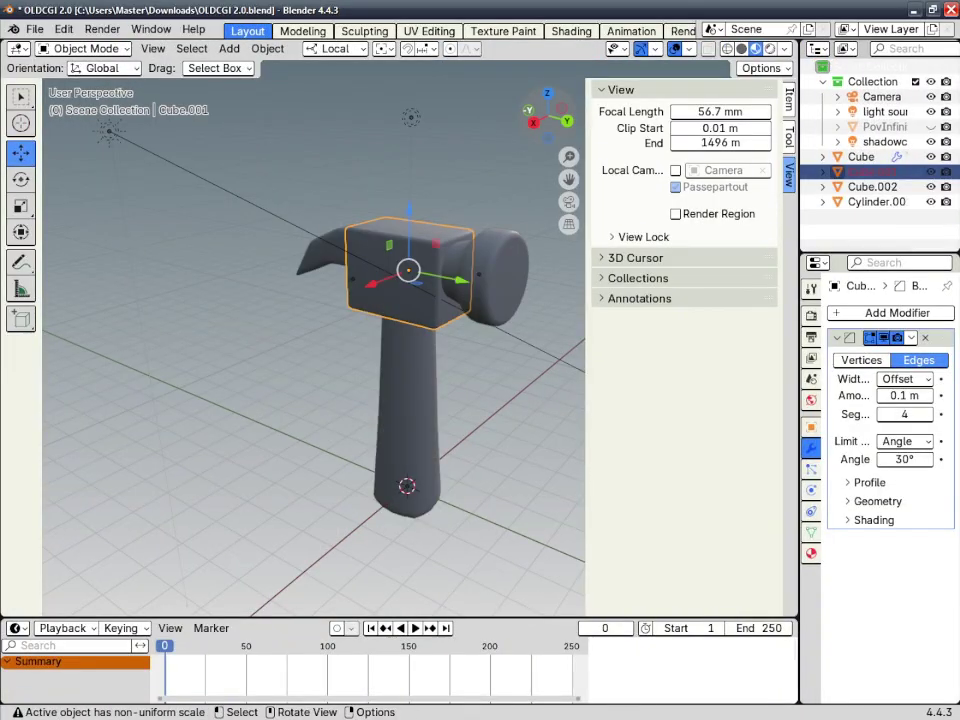
# Create a new material on the block at the centre of the hammer's head.
pyautogui.moveTo(400, 380)
pyautogui.mouseDown(button='middle')
pyautogui.moveTo(315, 338)
pyautogui.moveTo(348, 342)
pyautogui.moveTo(400, 378)
pyautogui.mouseUp(button='middle')
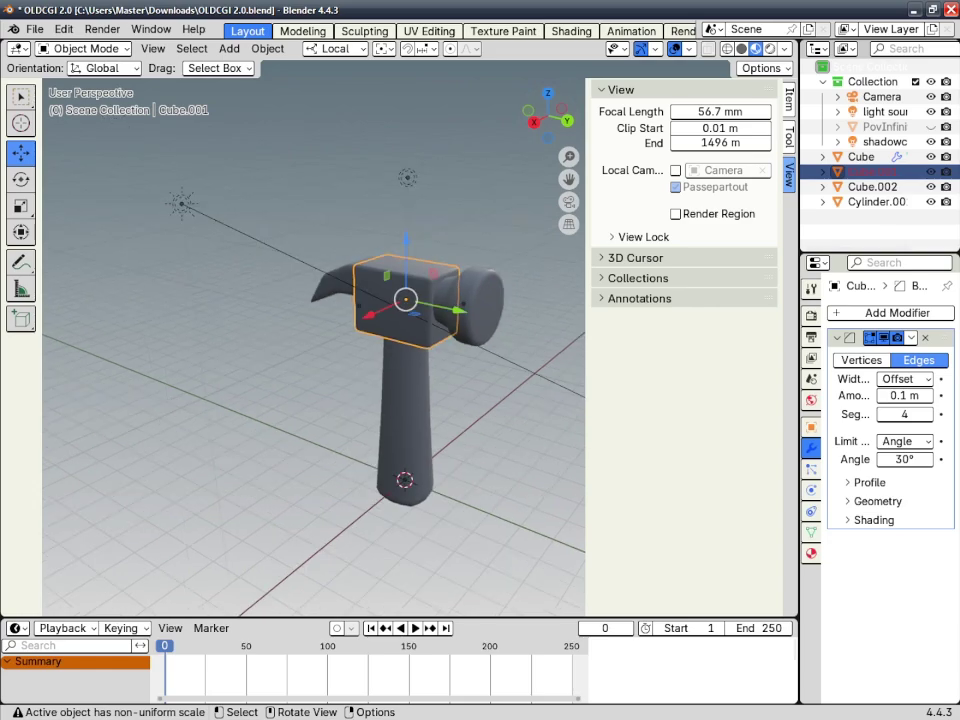
pyautogui.scroll(4, 420, 420)
pyautogui.click(811, 552)
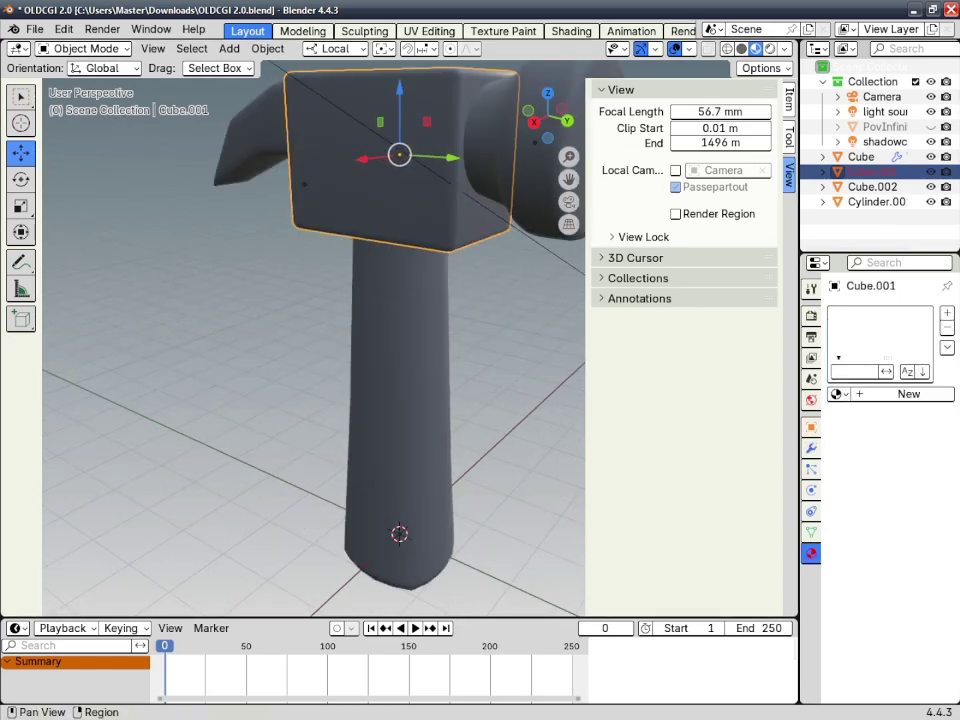
pyautogui.click(840, 394)
pyautogui.click(908, 394)
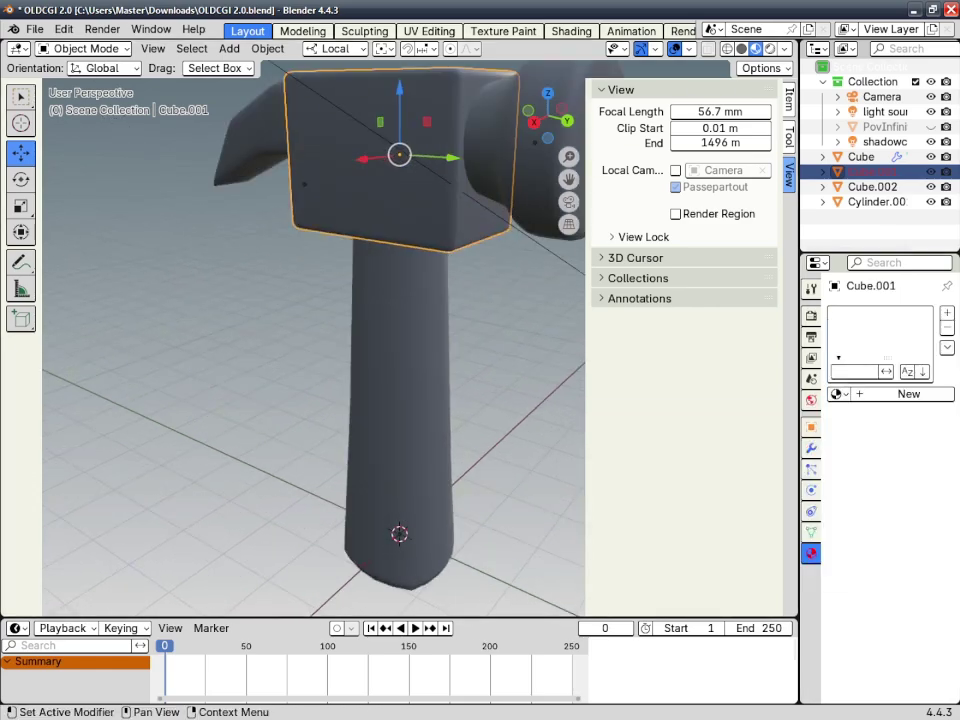
pyautogui.click(908, 394)
pyautogui.scroll(-3, 324, 400)
pyautogui.scroll(2, 312, 270)
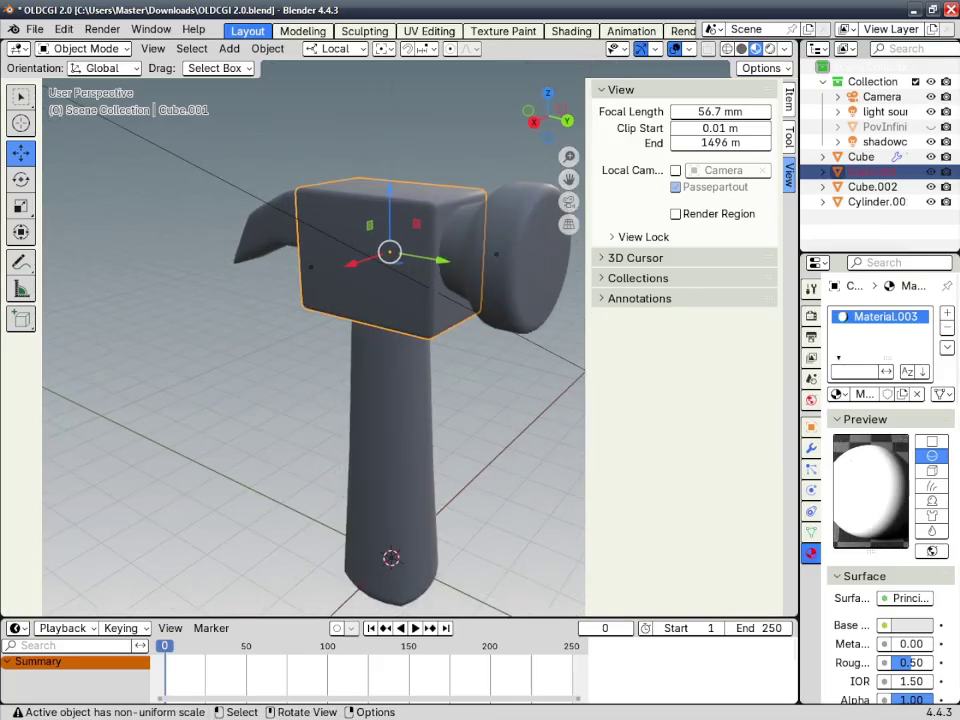
# Switch to the Shading workspace, widen the 3D viewport and show the hammer from an angle with rendered shading.
pyautogui.click(571, 31)
pyautogui.scroll(-3, 238, 387)
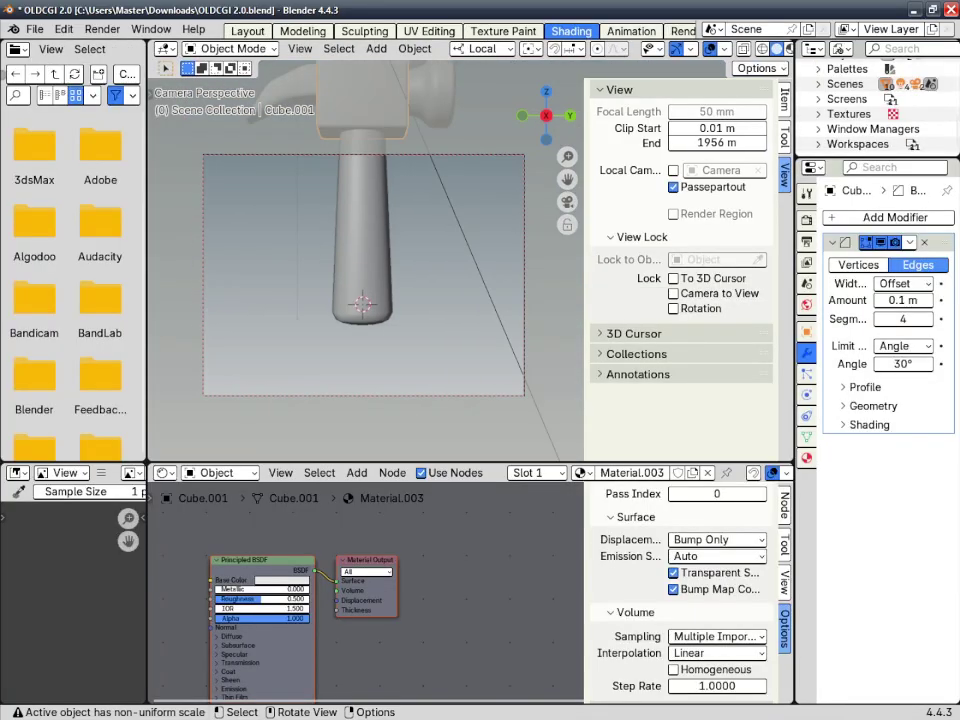
pyautogui.keyDown('shift'); pyautogui.moveTo(238, 387); pyautogui.dragTo(217, 443, button='middle'); pyautogui.keyUp('shift')
pyautogui.moveTo(795, 105); pyautogui.dragTo(893, 105)
pyautogui.click(862, 49)
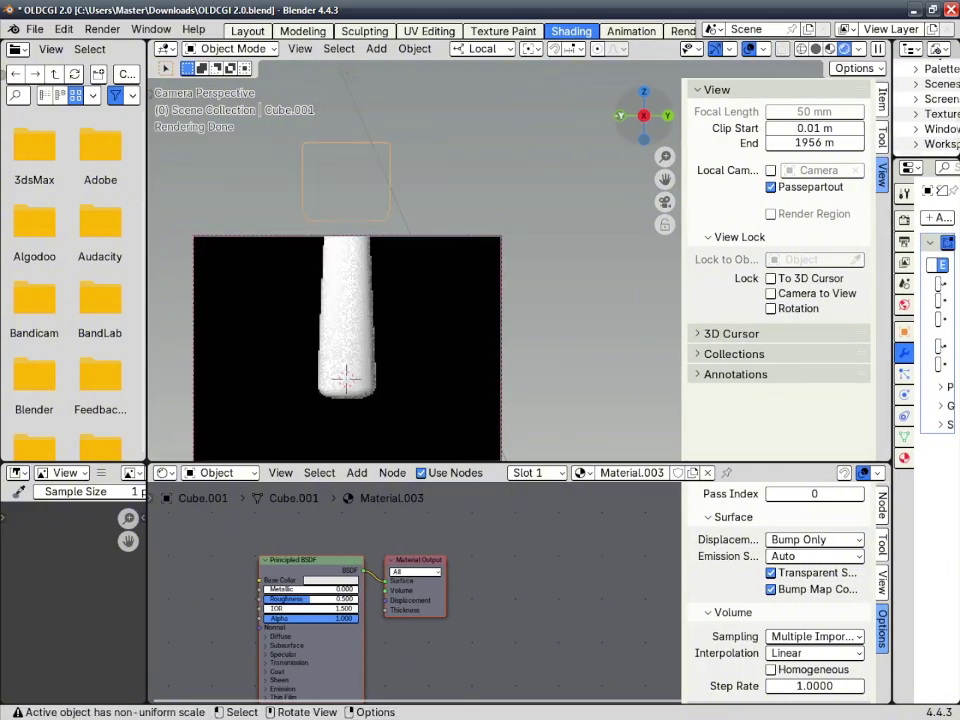
pyautogui.moveTo(621, 116); pyautogui.dragTo(567, 158, button='middle')
pyautogui.scroll(-4, 345, 285)
pyautogui.scroll(5, 450, 160)
pyautogui.scroll(-3, 358, 262)
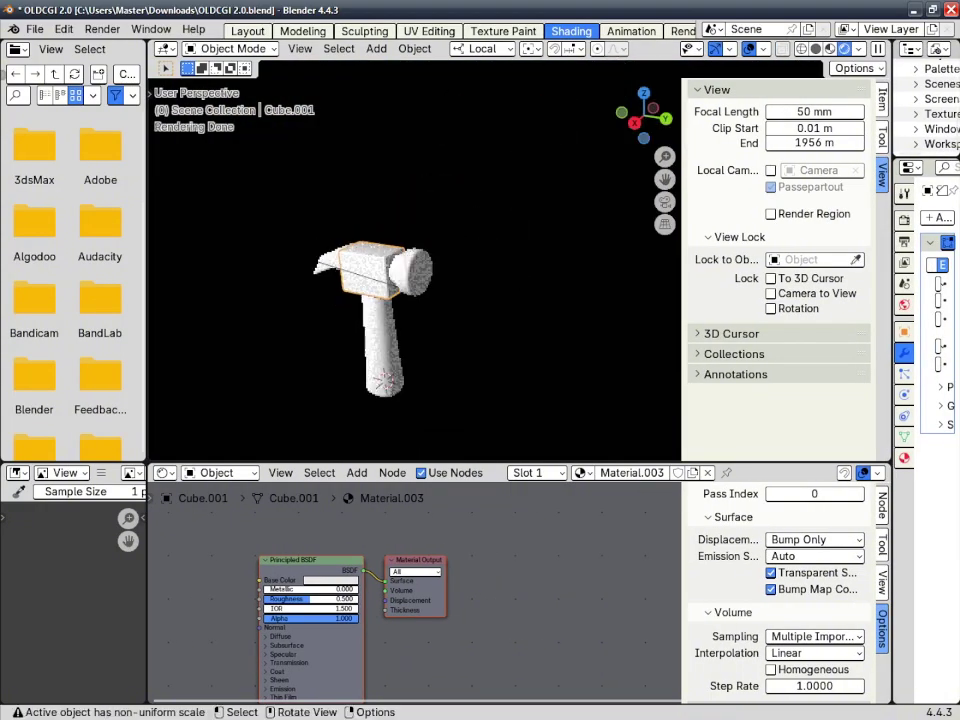
pyautogui.scroll(3, 415, 270)
# Replace the head material's Principled BSDF node with the PHONGY node group, connecting its Shader output to the Material Output's Surface.
pyautogui.scroll(-1, 365, 620)
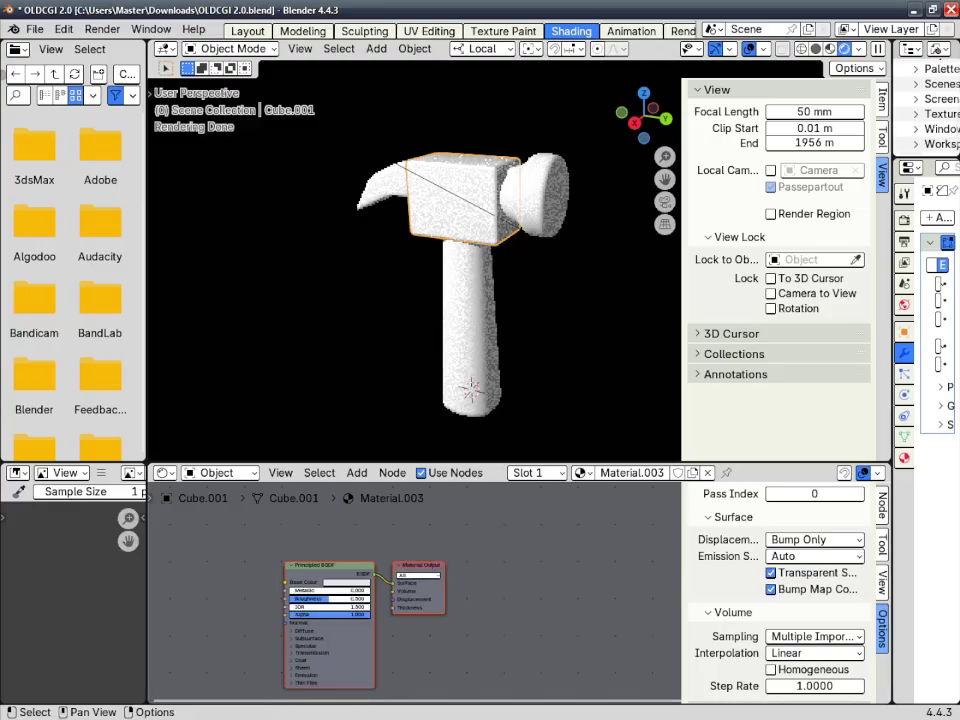
pyautogui.scroll(3, 308, 640)
pyautogui.rightClick(200, 540)
pyautogui.click(200, 540)
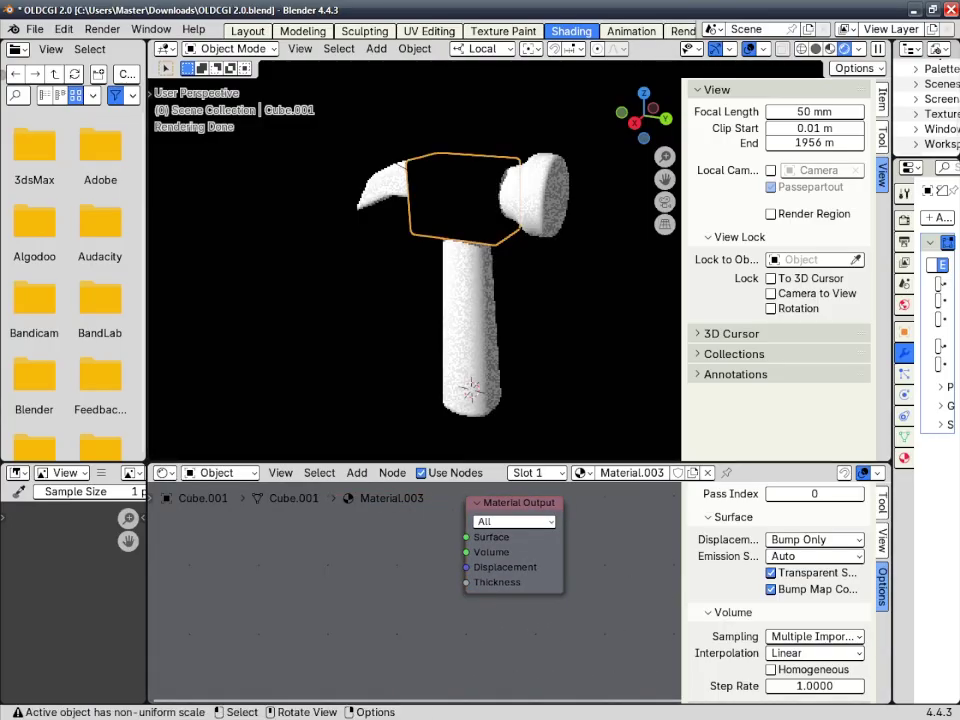
pyautogui.click(357, 472)
pyautogui.moveTo(385, 625)
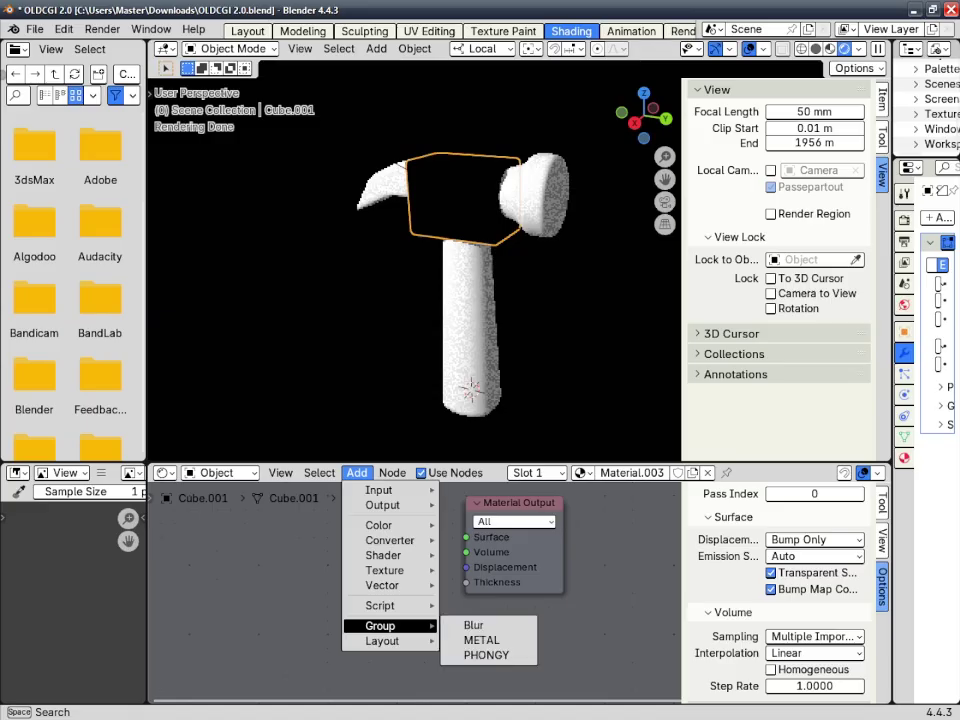
pyautogui.click(486, 655)
pyautogui.click(345, 580)
pyautogui.moveTo(395, 548); pyautogui.dragTo(466, 537)
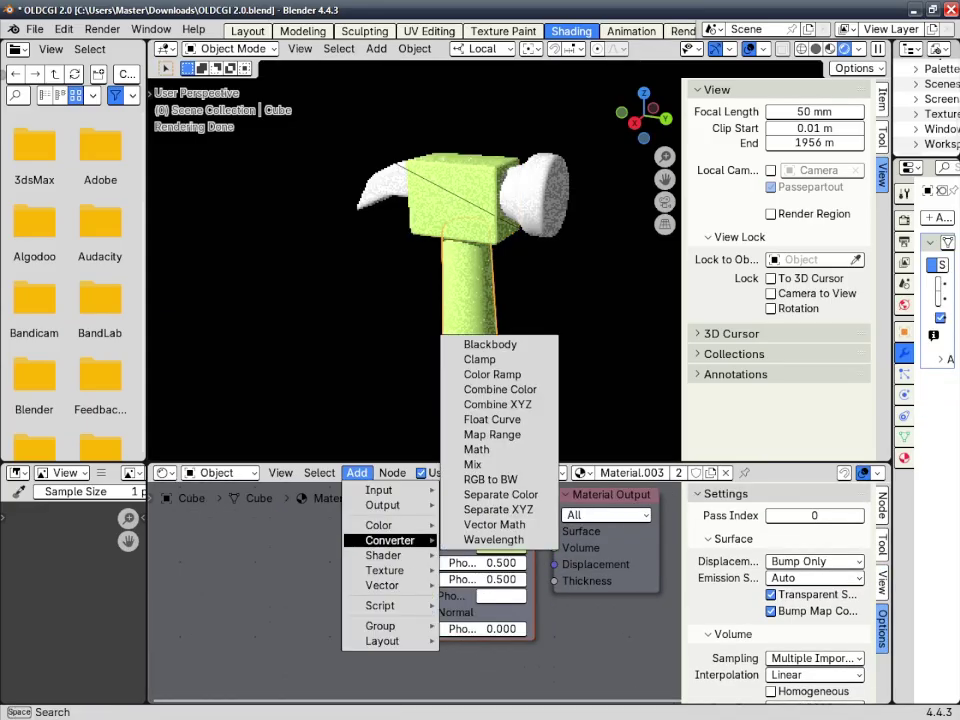
# Add a Wave Texture node to the handle's material and connect its Color output to PHONGY's Color.
pyautogui.moveTo(378, 525)
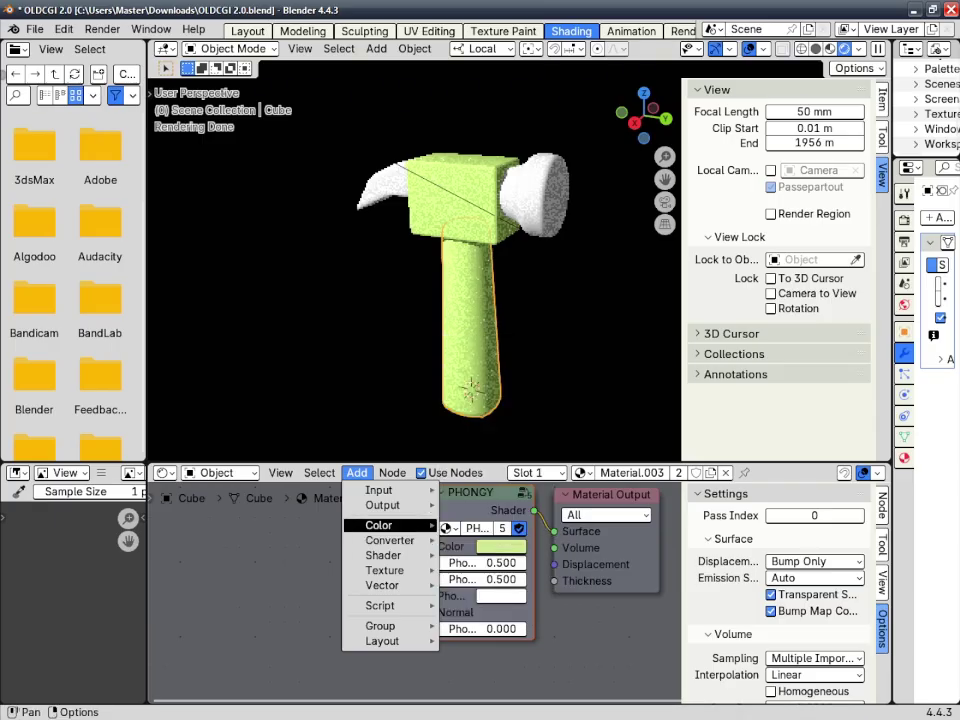
pyautogui.moveTo(382, 585)
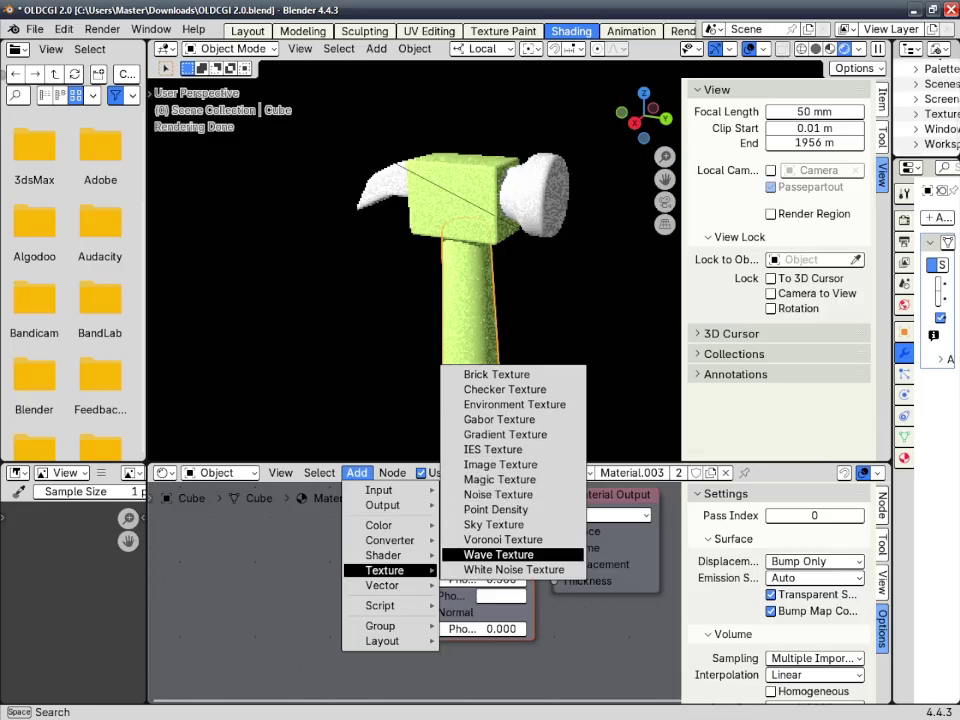
pyautogui.click(498, 554)
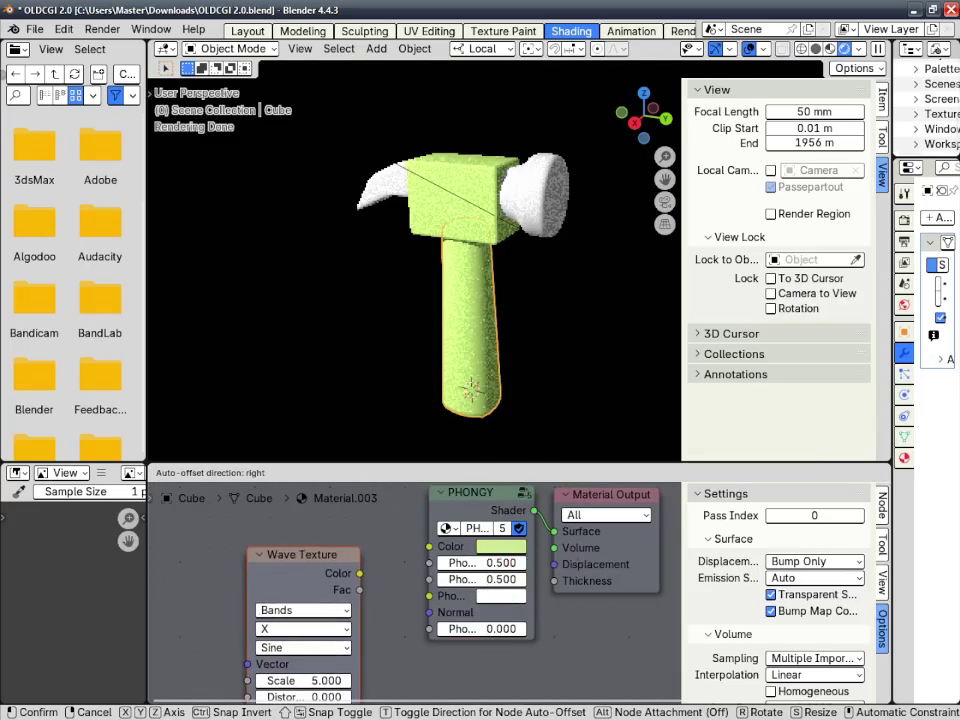
pyautogui.click(280, 560)
pyautogui.scroll(-5, 312, 568)
pyautogui.scroll(4, 303, 572)
pyautogui.moveTo(301, 570); pyautogui.dragTo(238, 524)
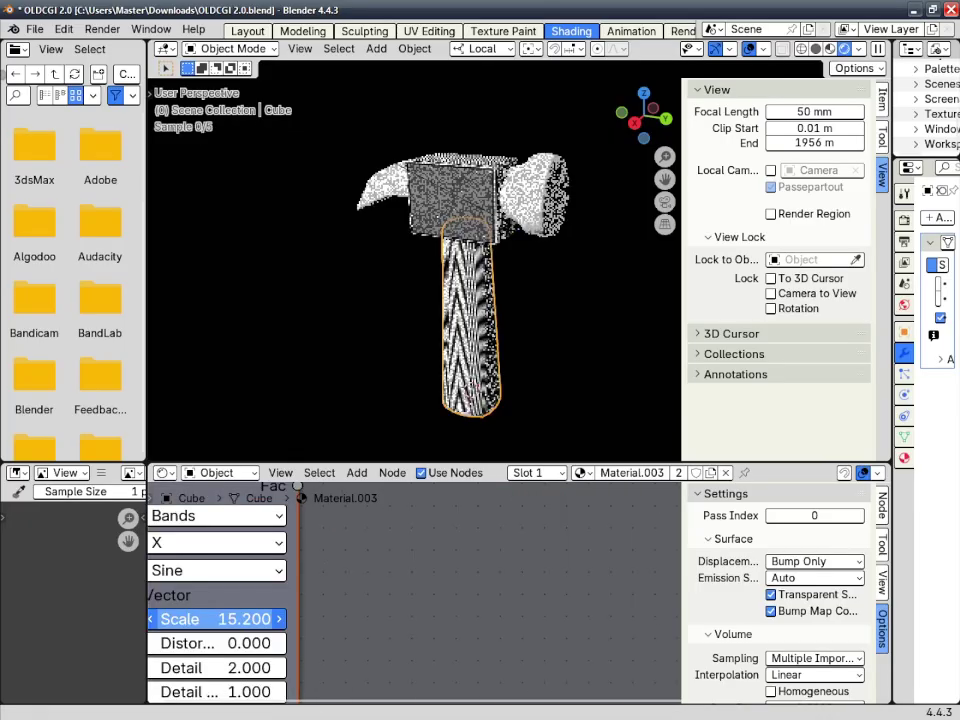
# Set the Wave Texture's Scale to 8.700 and disconnect its Color output from the PHONGY node.
pyautogui.moveTo(255, 619); pyautogui.dragTo(190, 619)
pyautogui.scroll(-4, 315, 597)
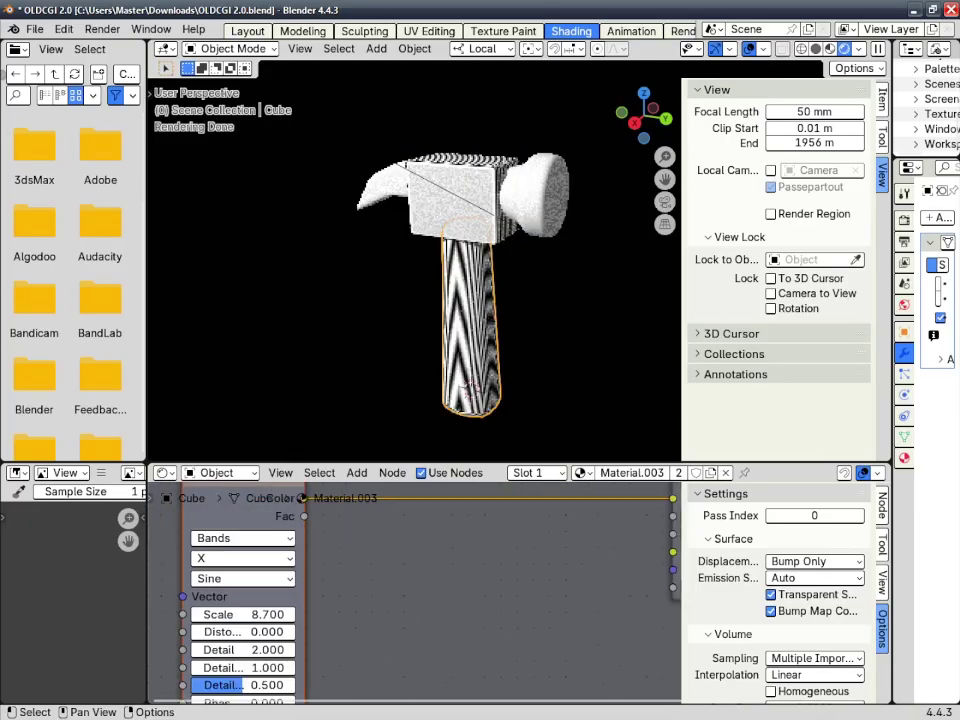
pyautogui.scroll(-1, 315, 597)
pyautogui.moveTo(315, 597); pyautogui.dragTo(275, 619, button='middle')
pyautogui.moveTo(516, 550); pyautogui.dragTo(472, 566)
# Add a Mix Color node, feeding the Wave Texture's Color into B and its Result into PHONGY's Color.
pyautogui.click(357, 472)
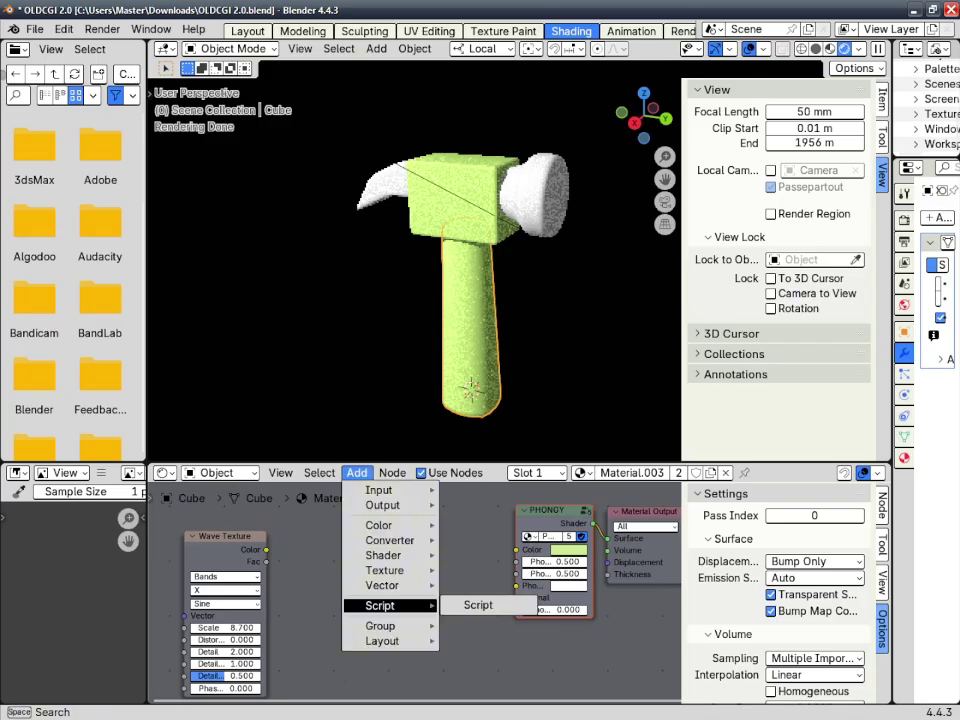
pyautogui.moveTo(384, 570)
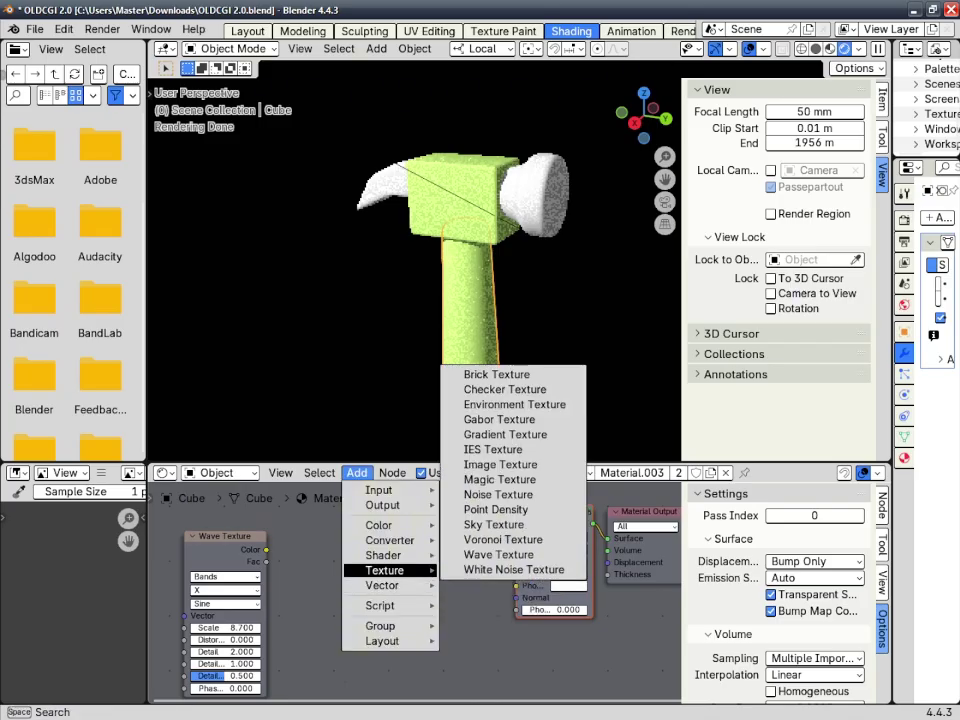
pyautogui.moveTo(378, 525)
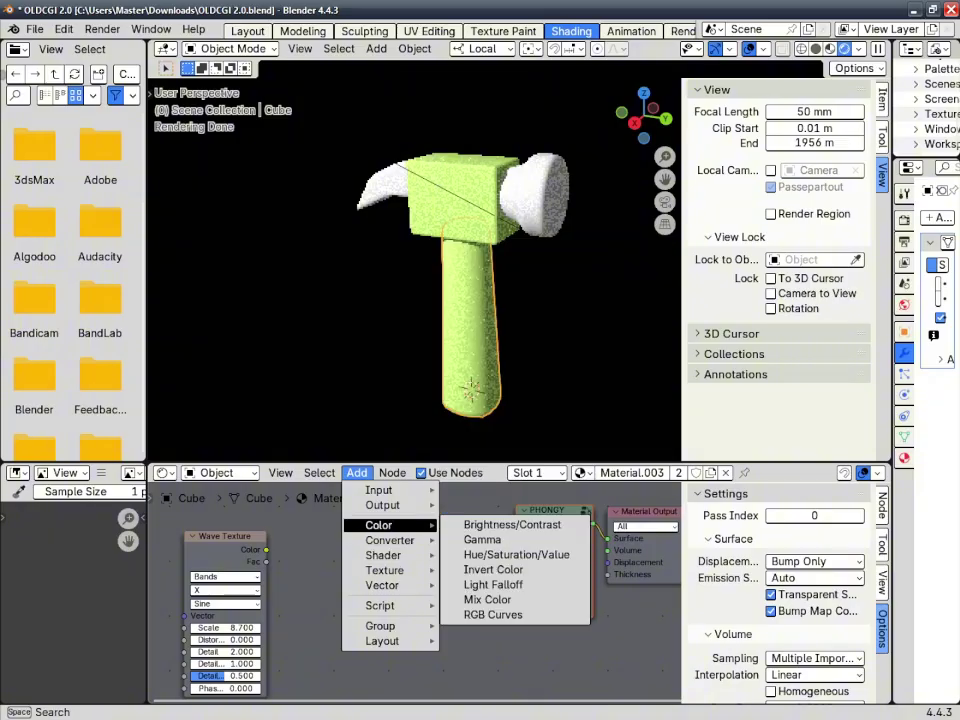
pyautogui.click(487, 599)
pyautogui.click(379, 572)
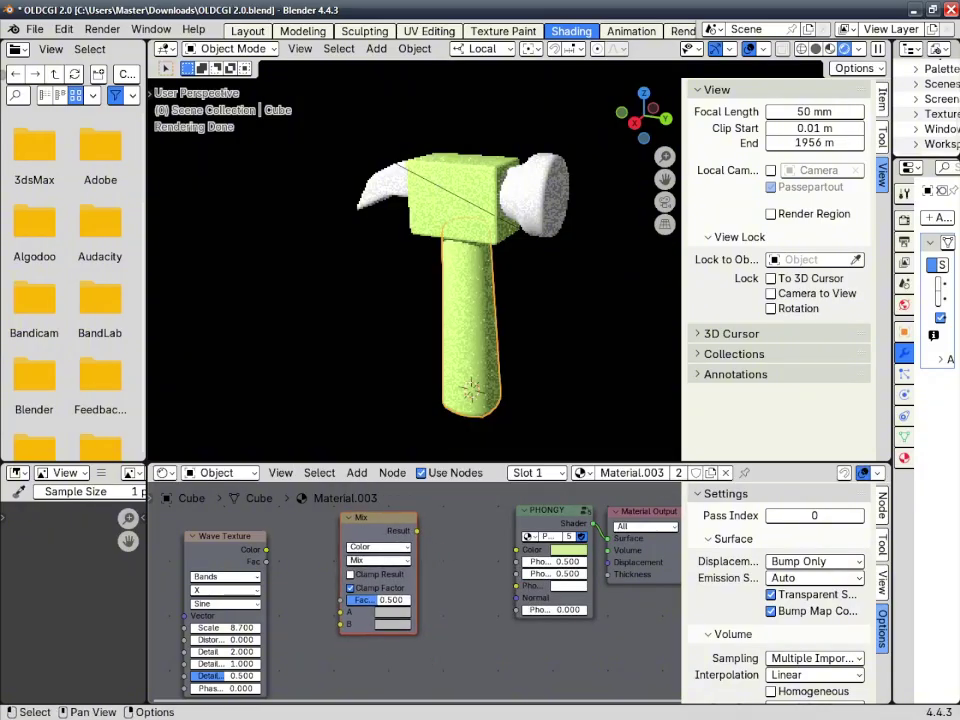
pyautogui.moveTo(378, 517); pyautogui.dragTo(394, 507)
pyautogui.moveTo(266, 550); pyautogui.dragTo(357, 613)
pyautogui.moveTo(433, 520); pyautogui.dragTo(519, 550)
# Set the Mix node's blending mode to Overlay and check the wave pattern on the hammer's handle.
pyautogui.scroll(5, 430, 260)
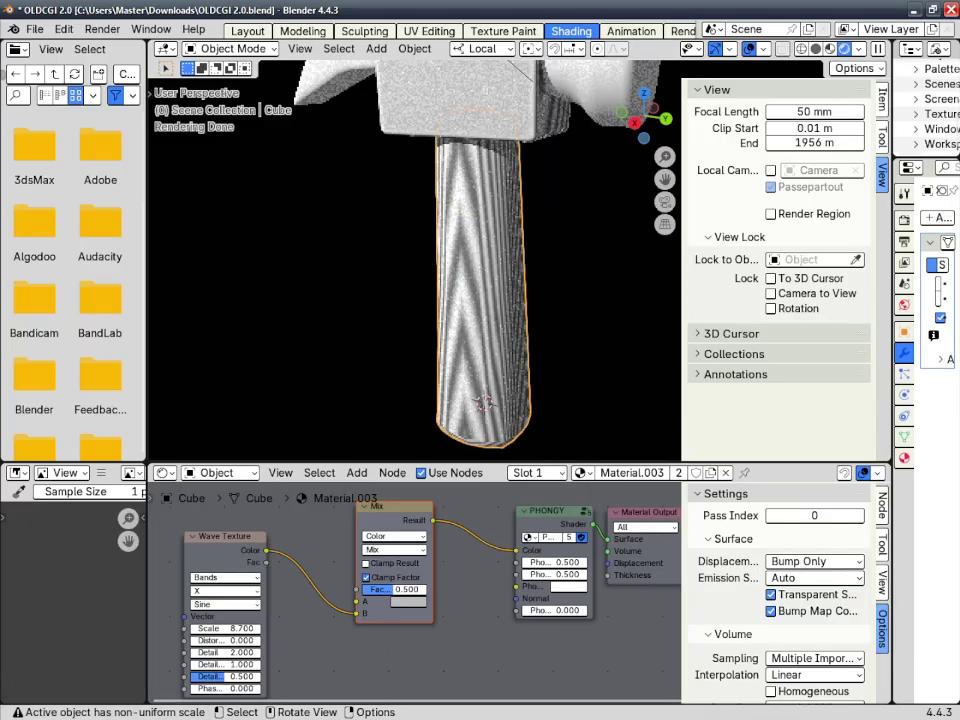
pyautogui.moveTo(440, 290); pyautogui.dragTo(450, 240, button='middle')
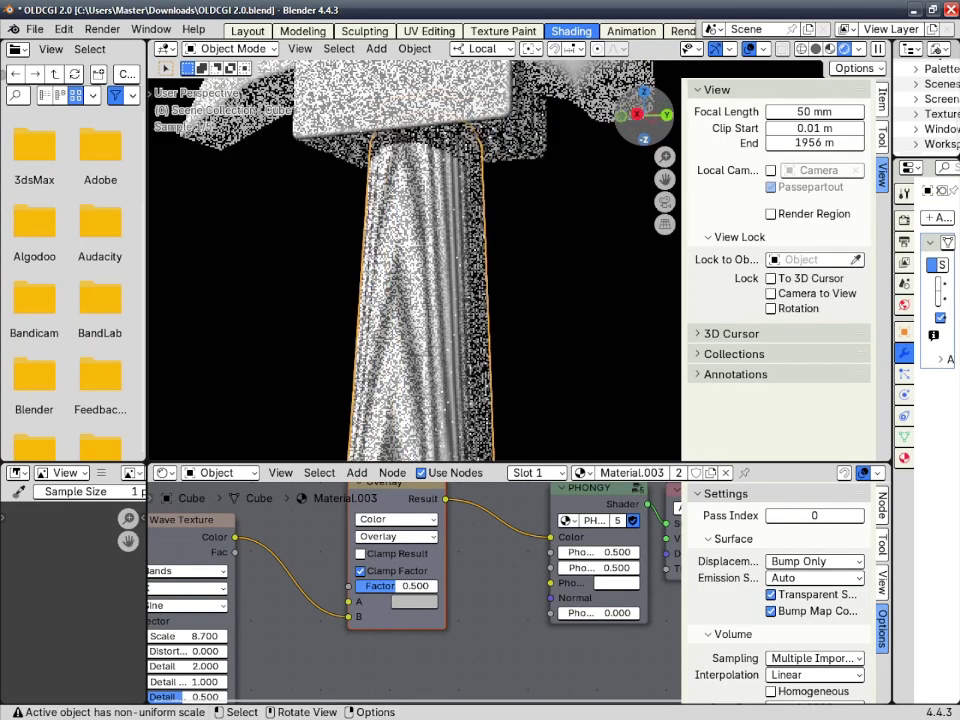
pyautogui.scroll(-4, 470, 260)
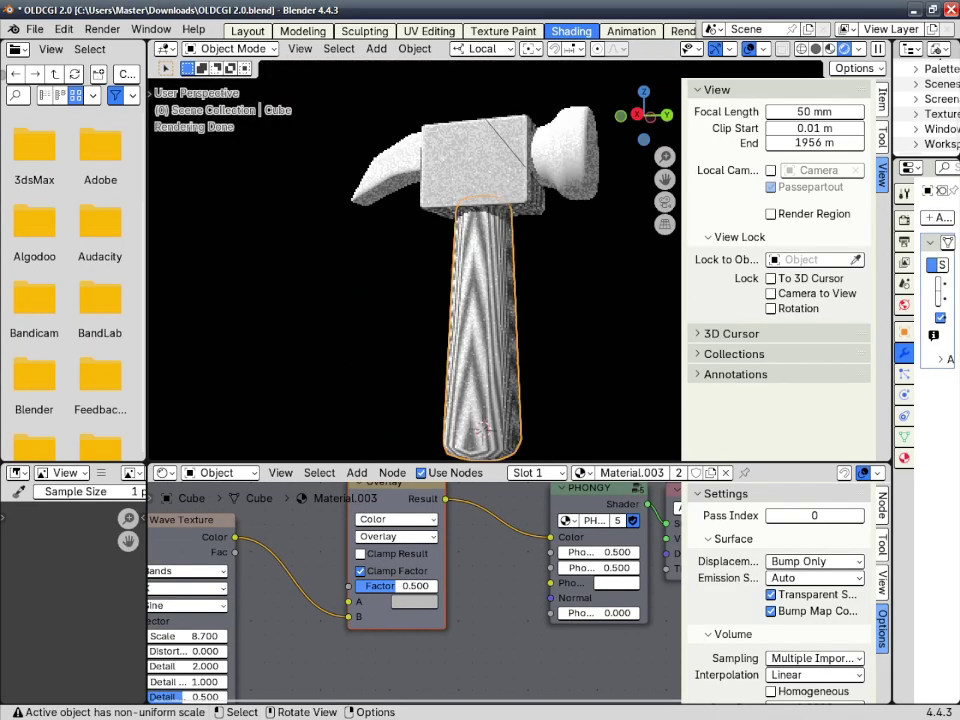
pyautogui.scroll(5, 470, 260)
pyautogui.scroll(-4, 453, 250)
pyautogui.keyDown('shift'); pyautogui.moveTo(474, 415); pyautogui.dragTo(400, 378, button='middle'); pyautogui.keyUp('shift')
pyautogui.scroll(5, 400, 380)
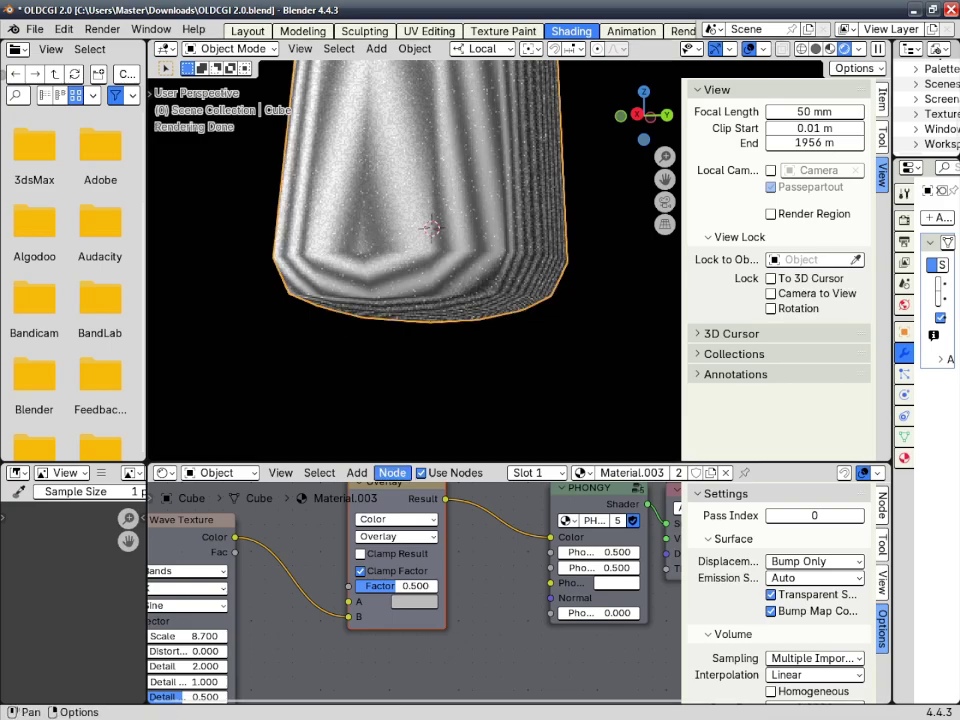
pyautogui.scroll(1, 414, 579)
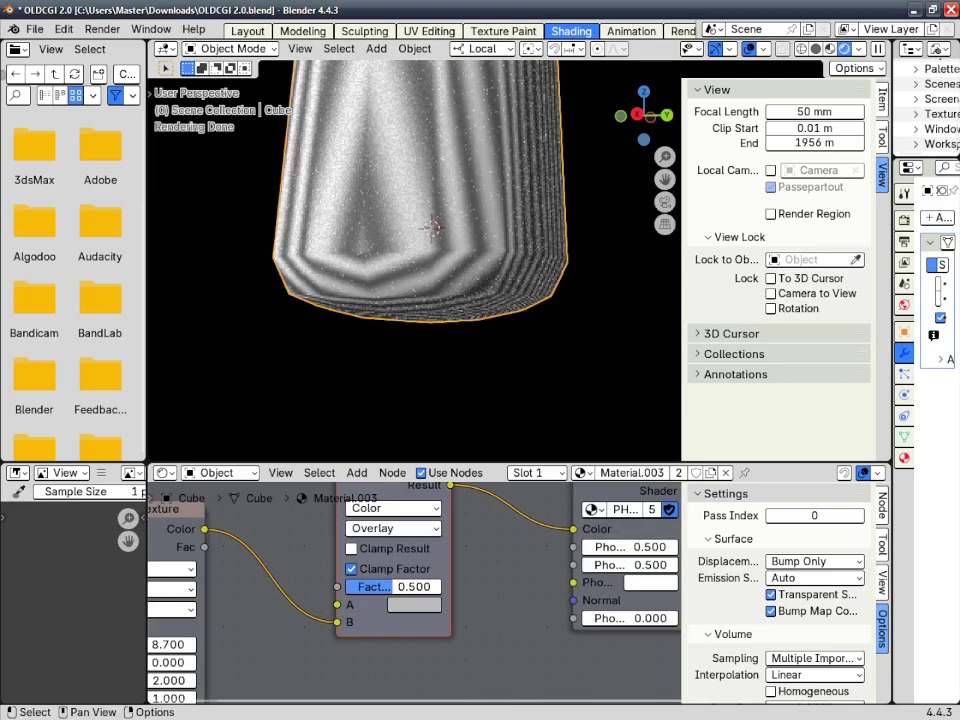
# Set the Overlay node's A colour to a golden tan.
pyautogui.click(414, 604)
pyautogui.moveTo(433, 455); pyautogui.dragTo(425, 439)
pyautogui.scroll(-3, 110, 340)
pyautogui.scroll(-3, 515, 375)
pyautogui.scroll(-4, 464, 295)
pyautogui.scroll(3, 464, 295)
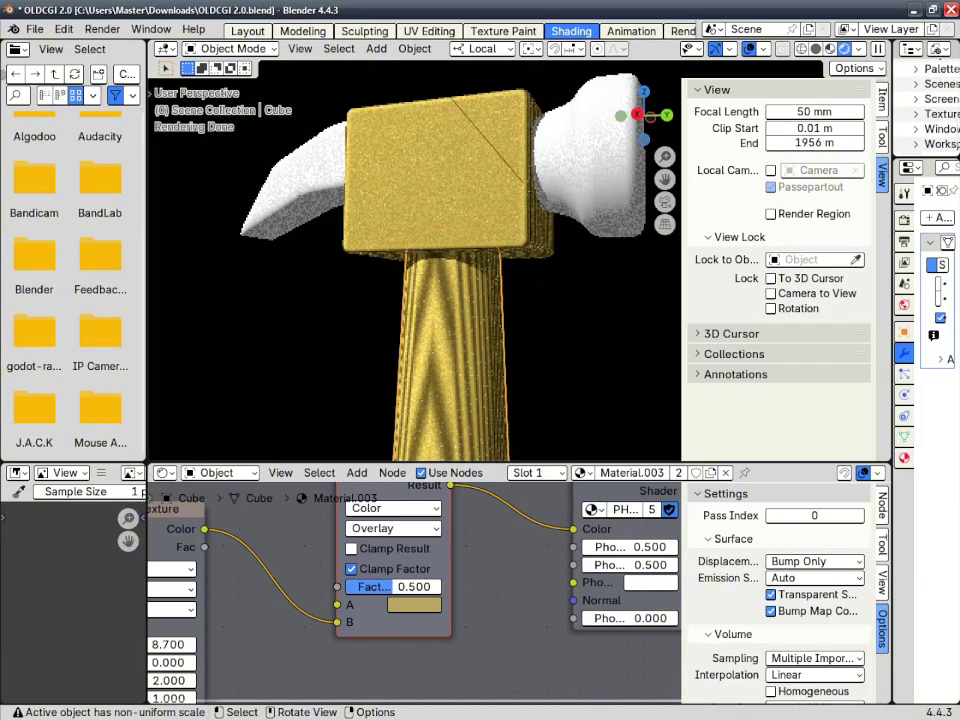
# Set the Overlay node's Factor to 0.258 with the hammer's handle selected.
pyautogui.moveTo(560, 285); pyautogui.dragTo(455, 345, button='middle')
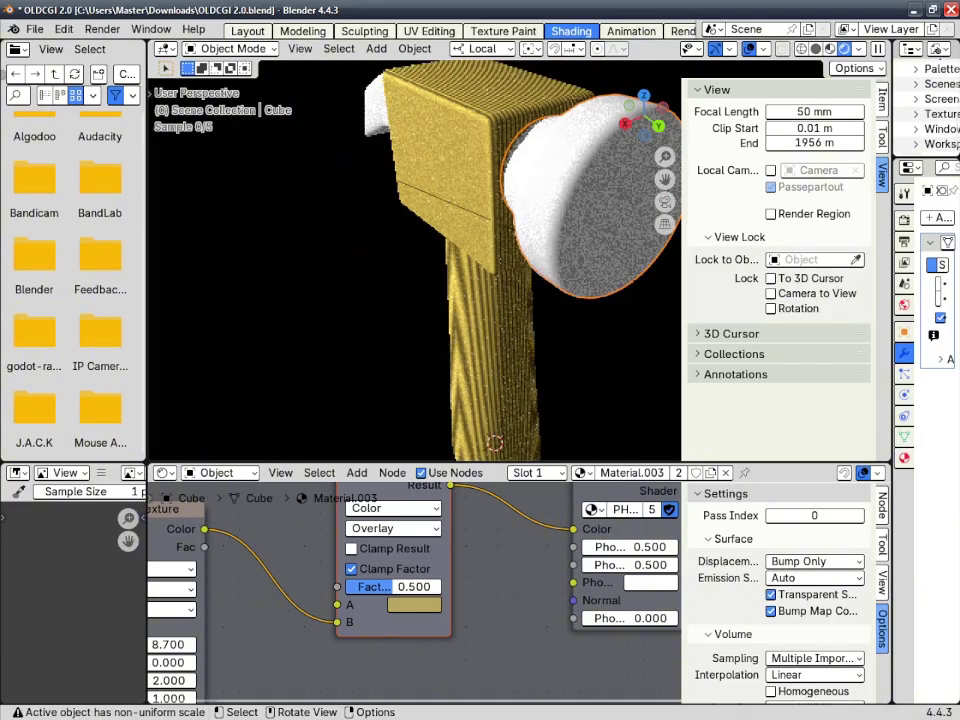
pyautogui.scroll(1, 512, 350)
pyautogui.click(500, 360)
pyautogui.scroll(1, 424, 541)
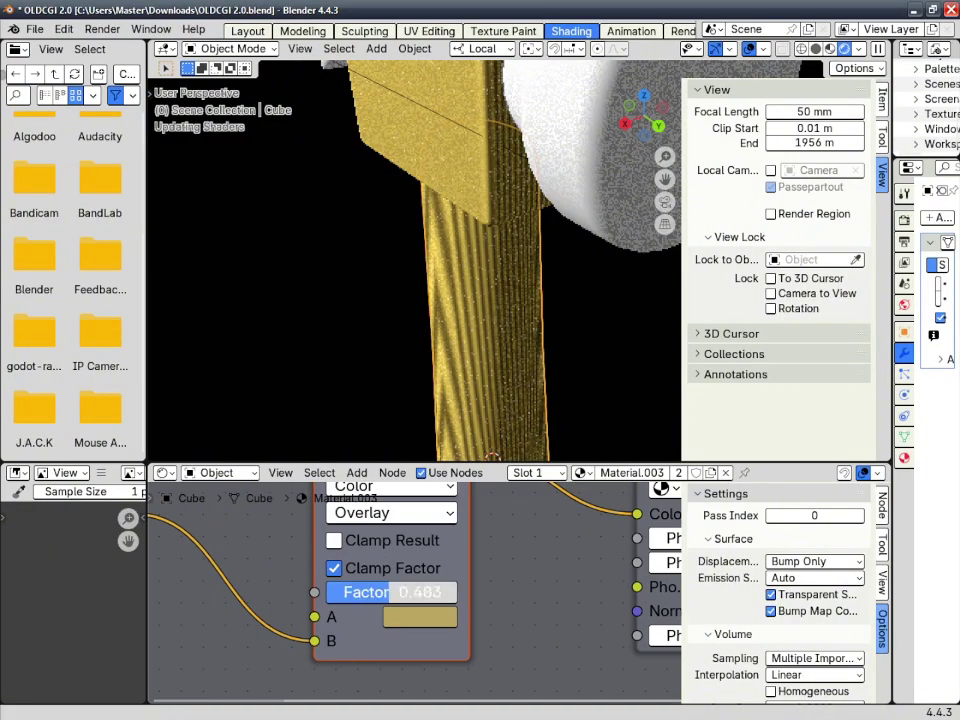
pyautogui.scroll(-3, 400, 580)
# Add a Bump node, connecting the Wave Texture's Color to its Height and its Normal output to PHONGY's Normal.
pyautogui.click(357, 472)
pyautogui.moveTo(382, 585)
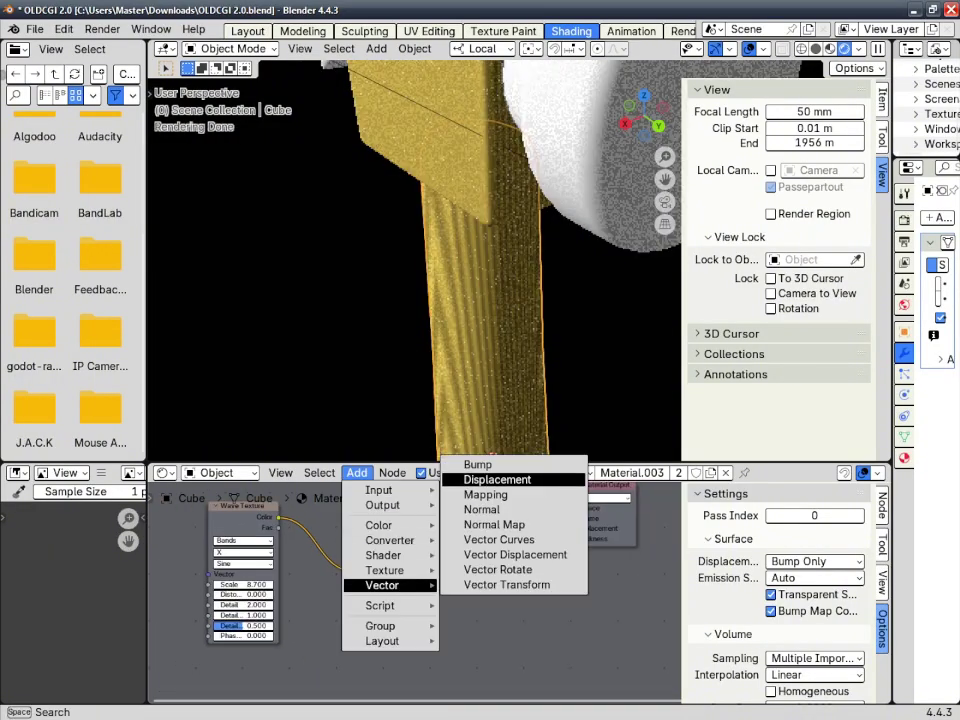
pyautogui.click(477, 464)
pyautogui.click(402, 612)
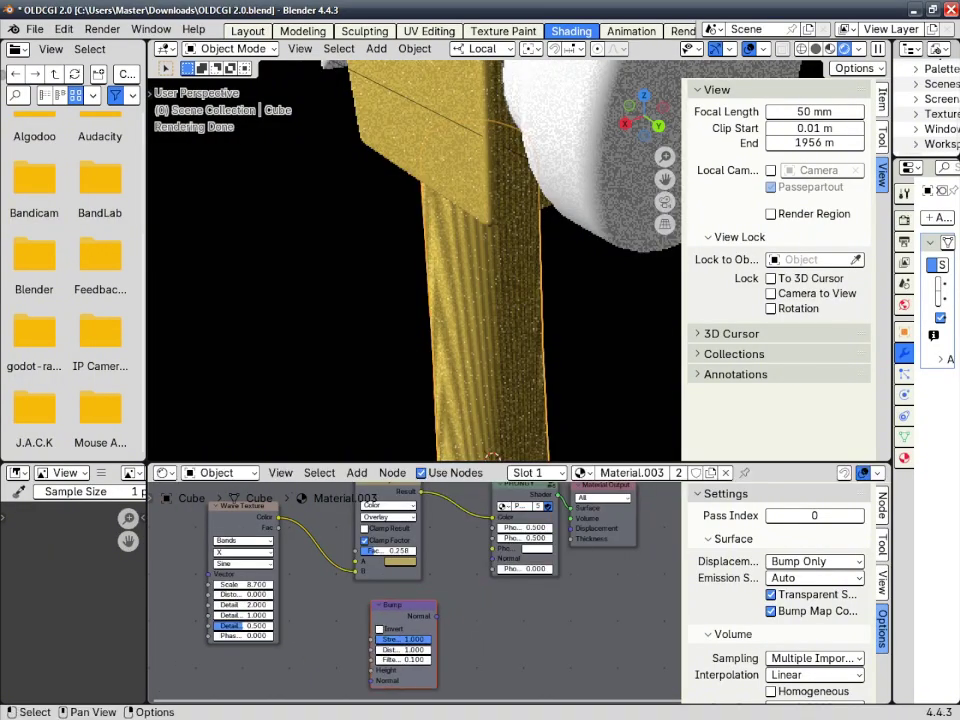
pyautogui.moveTo(279, 517); pyautogui.dragTo(371, 670)
pyautogui.moveTo(441, 617); pyautogui.dragTo(493, 558)
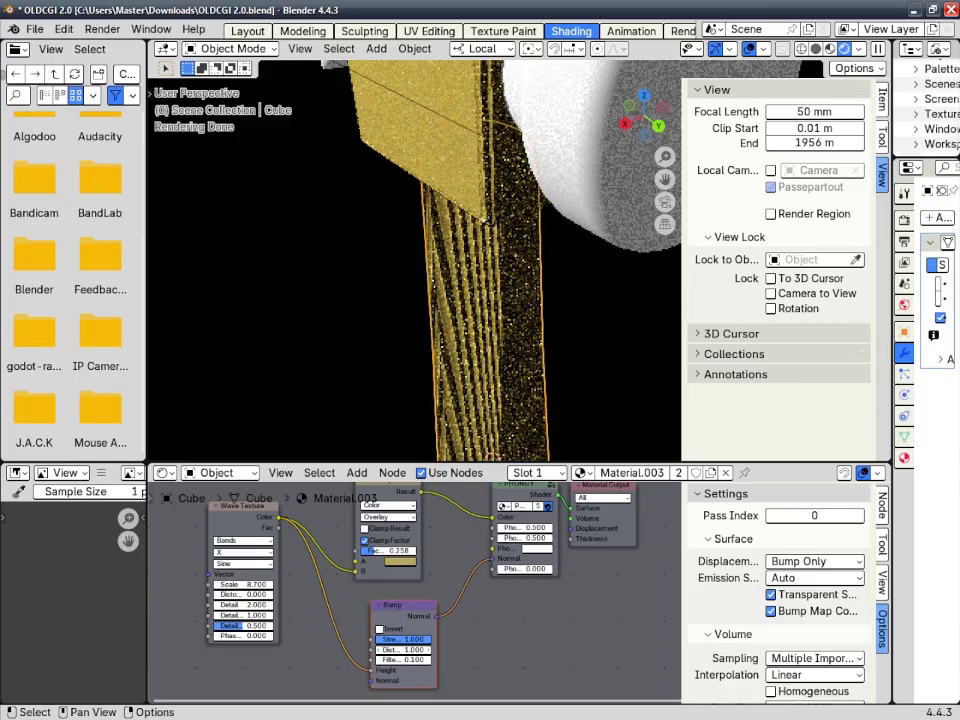
# Set the Bump node's Strength to 0.175 and the Wave Texture's wave profile to Triangle.
pyautogui.scroll(6, 418, 646)
pyautogui.moveTo(414, 634); pyautogui.dragTo(362, 640)
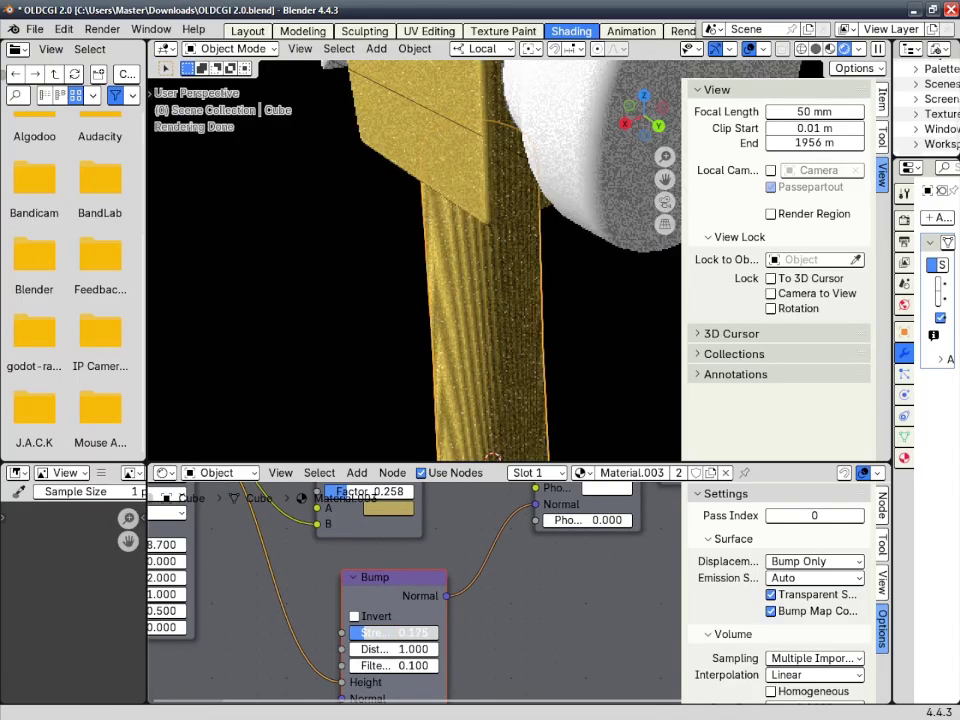
pyautogui.moveTo(643, 117); pyautogui.dragTo(608, 128)
pyautogui.scroll(-3, 430, 270)
pyautogui.scroll(-5, 640, 606)
pyautogui.scroll(-3, 410, 290)
pyautogui.scroll(4, 414, 260)
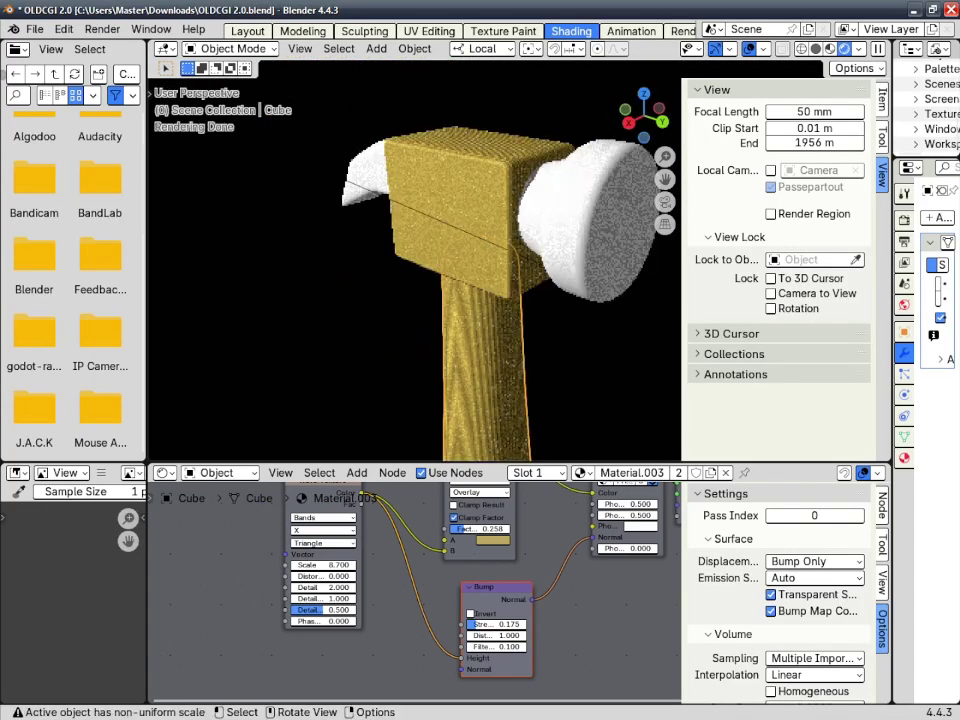
# Select the block of the hammer's head, show its material properties and widen the Properties editor.
pyautogui.click(572, 222)
pyautogui.click(464, 212)
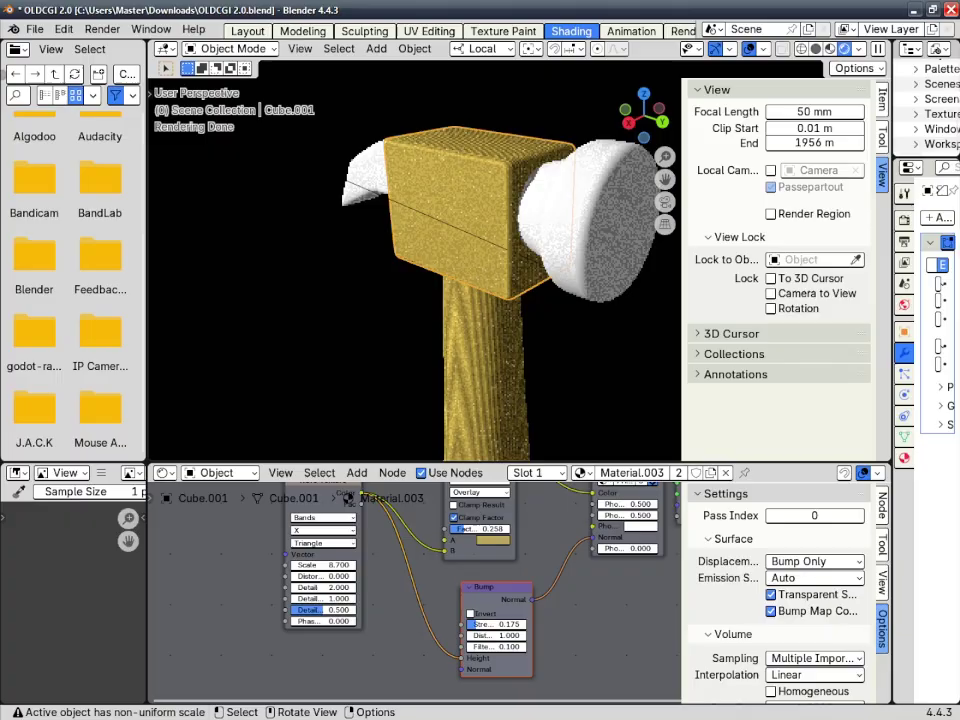
pyautogui.scroll(-2, 433, 587)
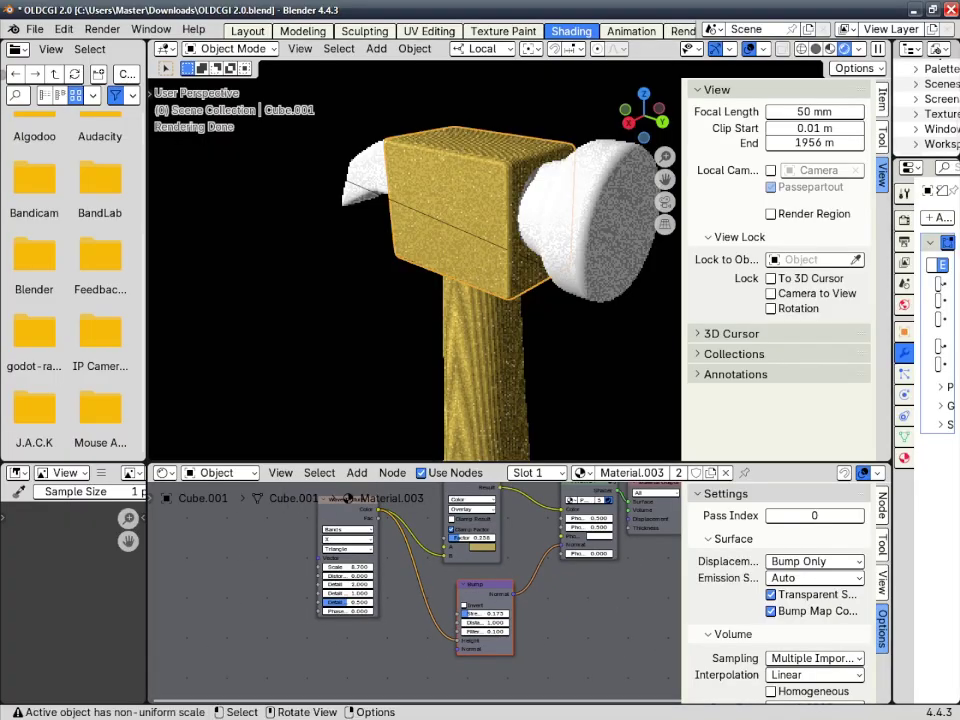
pyautogui.click(595, 220)
pyautogui.click(470, 200)
pyautogui.click(583, 472)
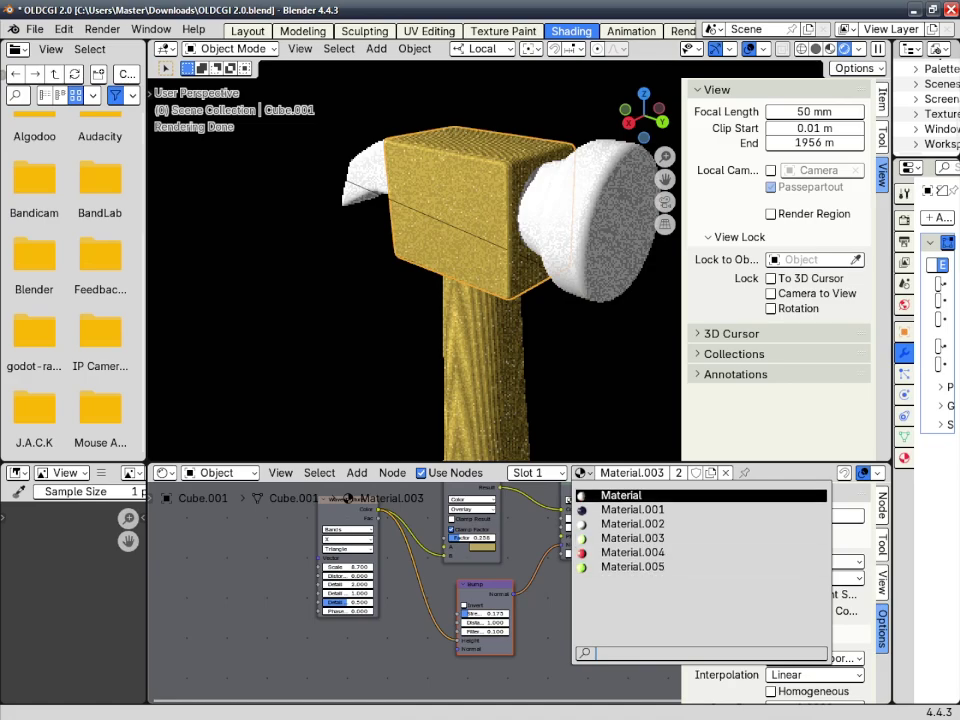
pyautogui.press('Escape')
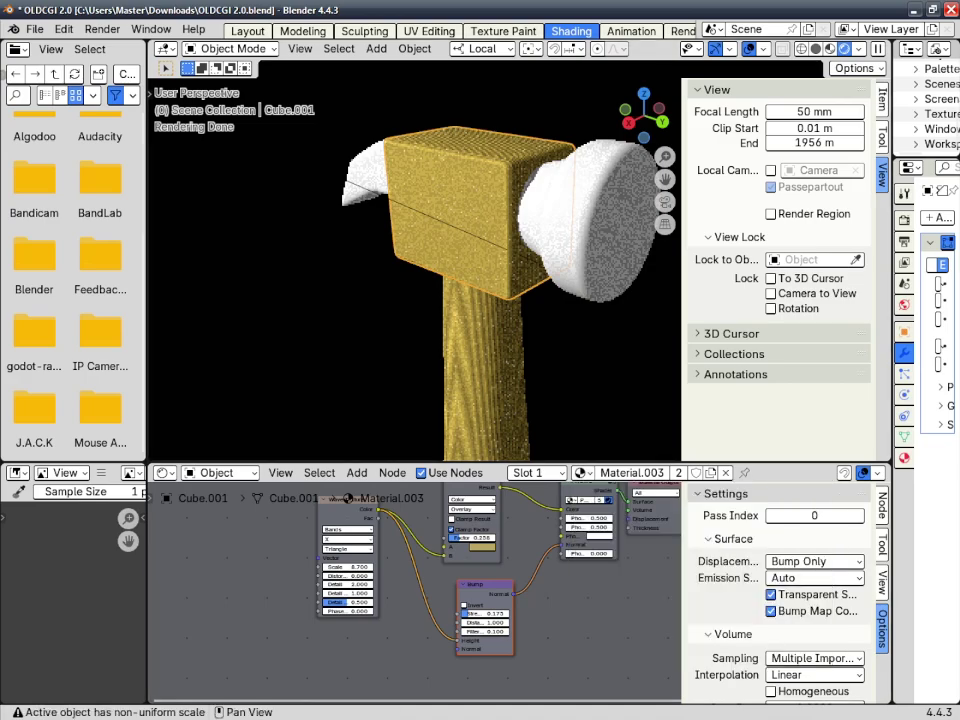
pyautogui.click(904, 458)
pyautogui.moveTo(892, 440); pyautogui.dragTo(697, 457)
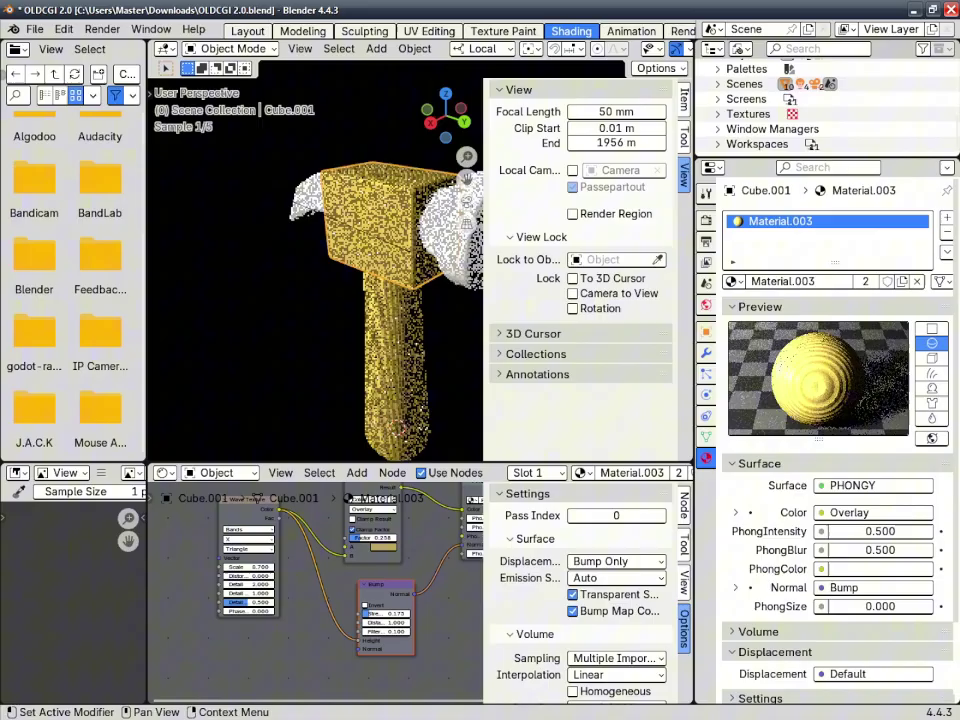
# Remove the shared Material.003 from the head block and create a new material for it.
pyautogui.click(947, 217)
pyautogui.click(868, 221)
pyautogui.click(947, 232)
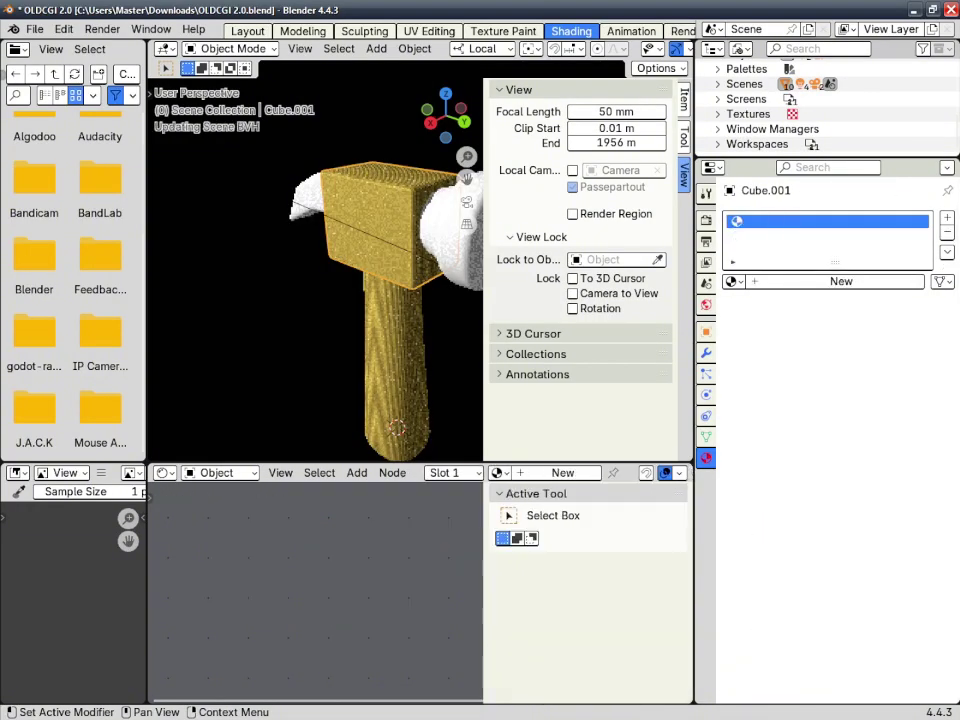
pyautogui.click(841, 281)
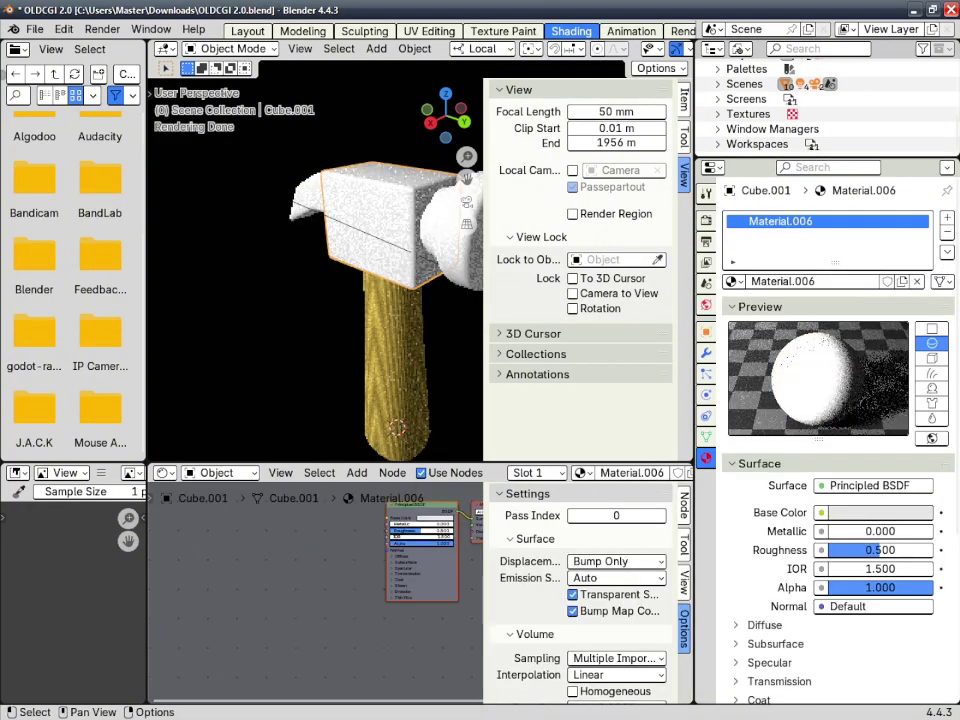
# Replace the new material's default nodes with the METAL node group and a Material Output, connecting Shader to Surface.
pyautogui.scroll(-2, 335, 545)
pyautogui.scroll(8, 393, 520)
pyautogui.rightClick(369, 525)
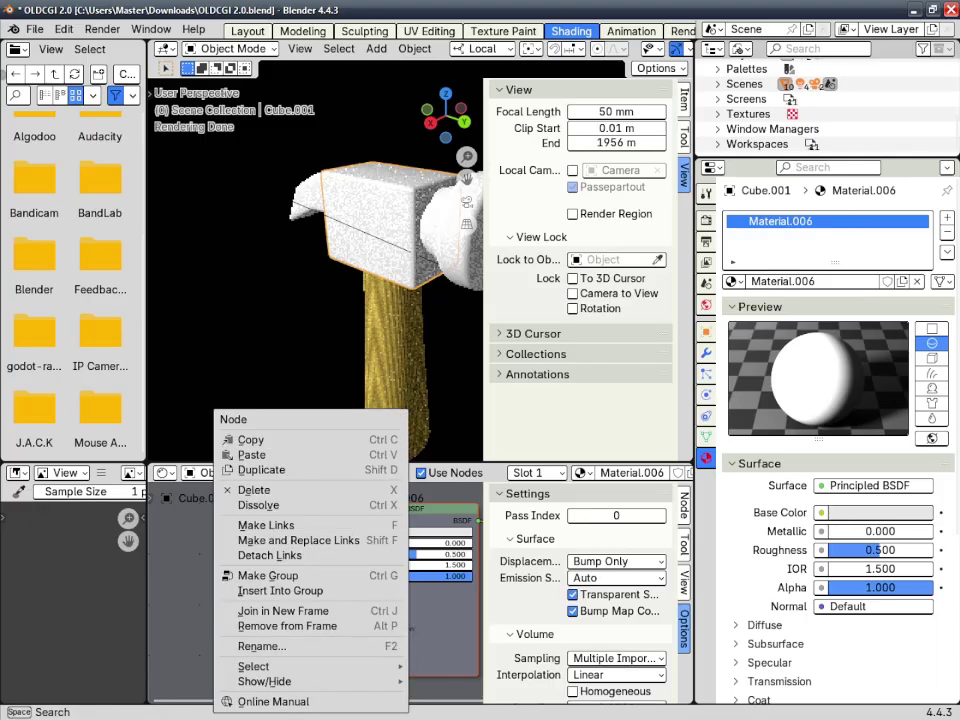
pyautogui.click(255, 490)
pyautogui.click(357, 473)
pyautogui.moveTo(382, 625)
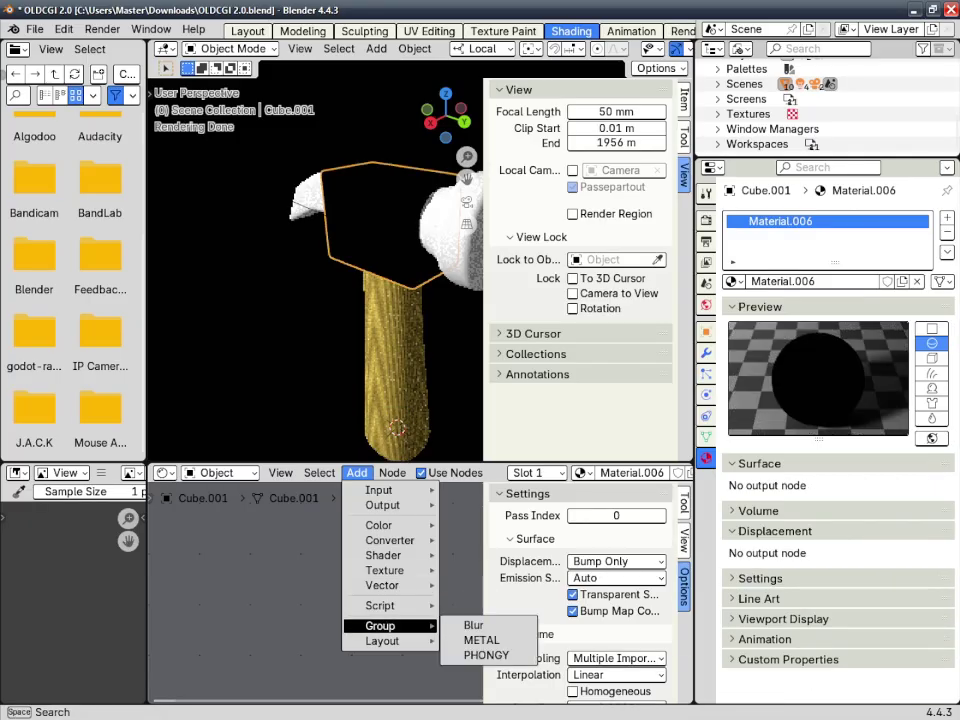
pyautogui.click(481, 640)
pyautogui.click(382, 575)
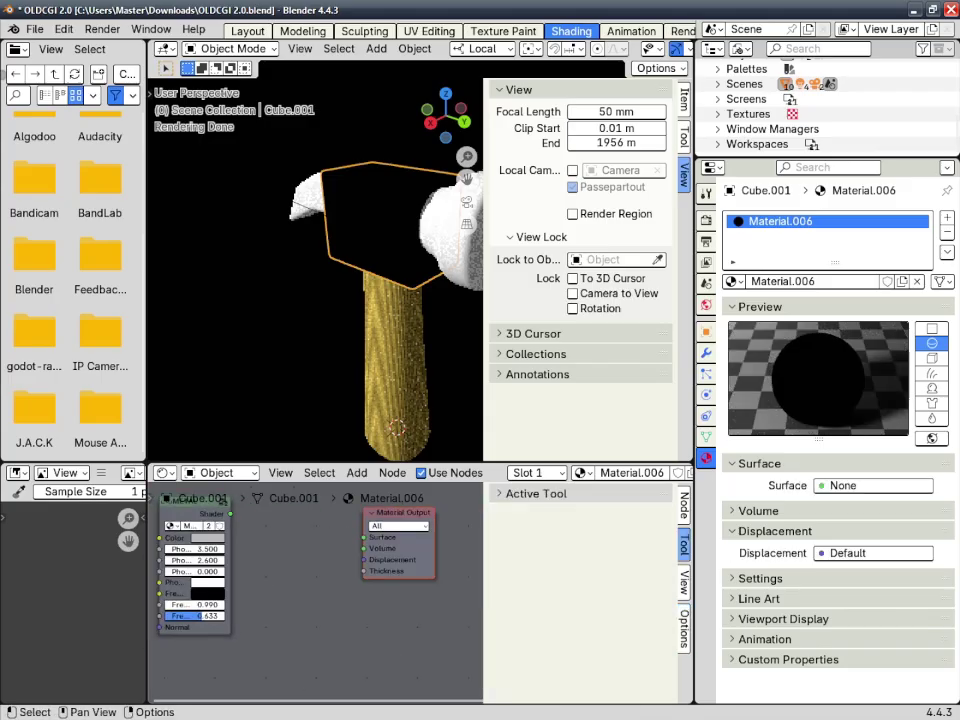
pyautogui.moveTo(231, 514); pyautogui.dragTo(396, 526)
# Examine the METAL shading on the hammer's head block from several distances and angles.
pyautogui.scroll(-4, 223, 516)
pyautogui.scroll(2, 385, 251)
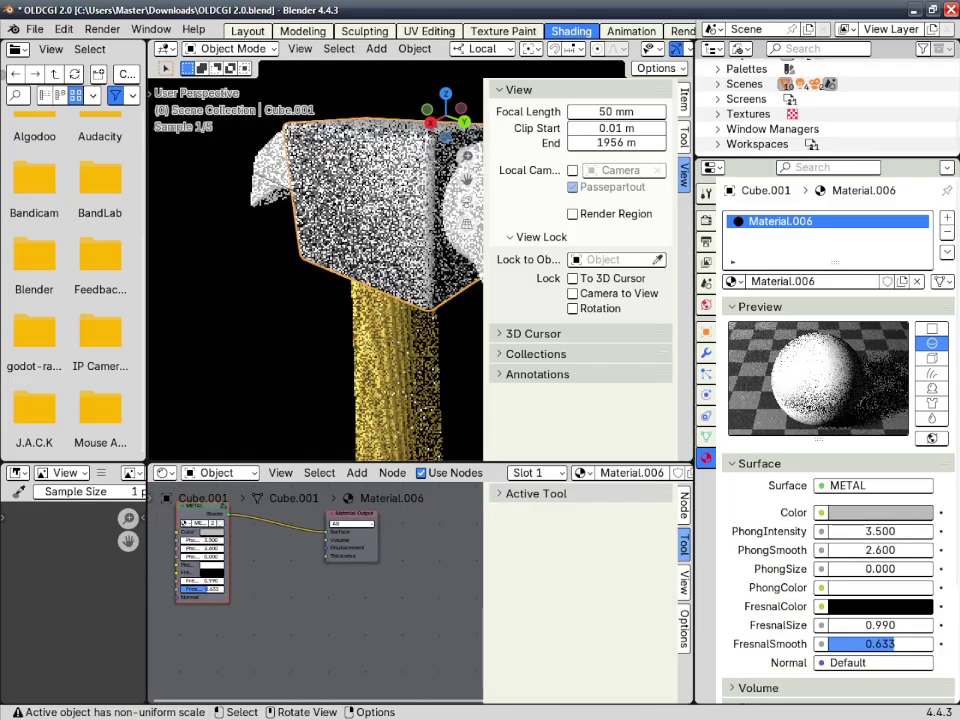
pyautogui.scroll(-2, 397, 298)
pyautogui.scroll(-2, 397, 298)
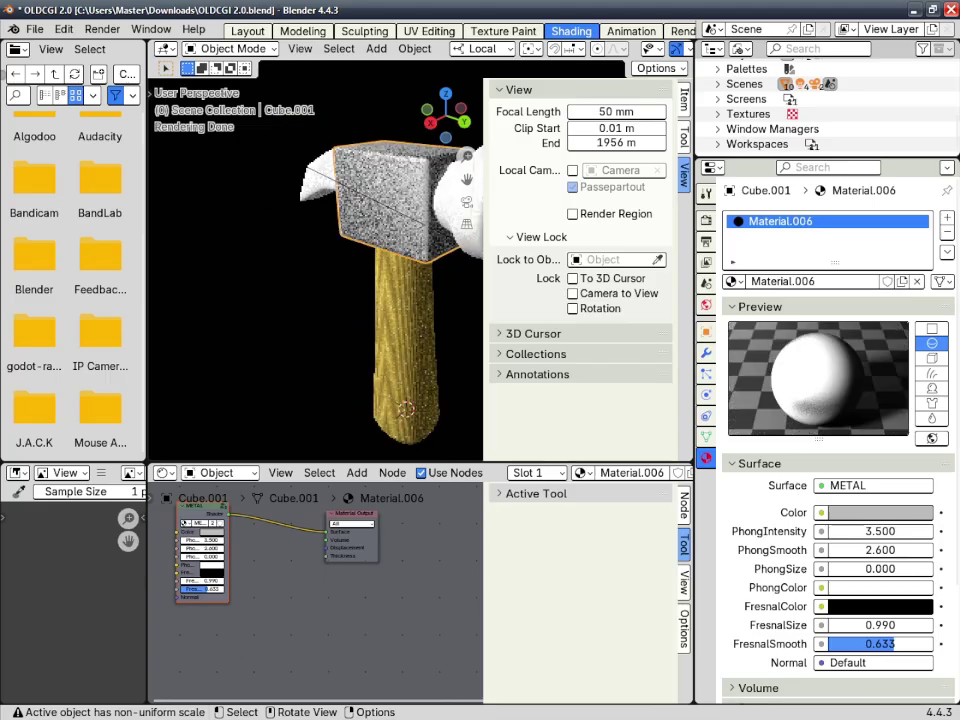
pyautogui.scroll(5, 397, 298)
pyautogui.moveTo(397, 298); pyautogui.dragTo(360, 292, button='middle')
pyautogui.moveTo(360, 292); pyautogui.dragTo(470, 290)
pyautogui.scroll(4, 185, 567)
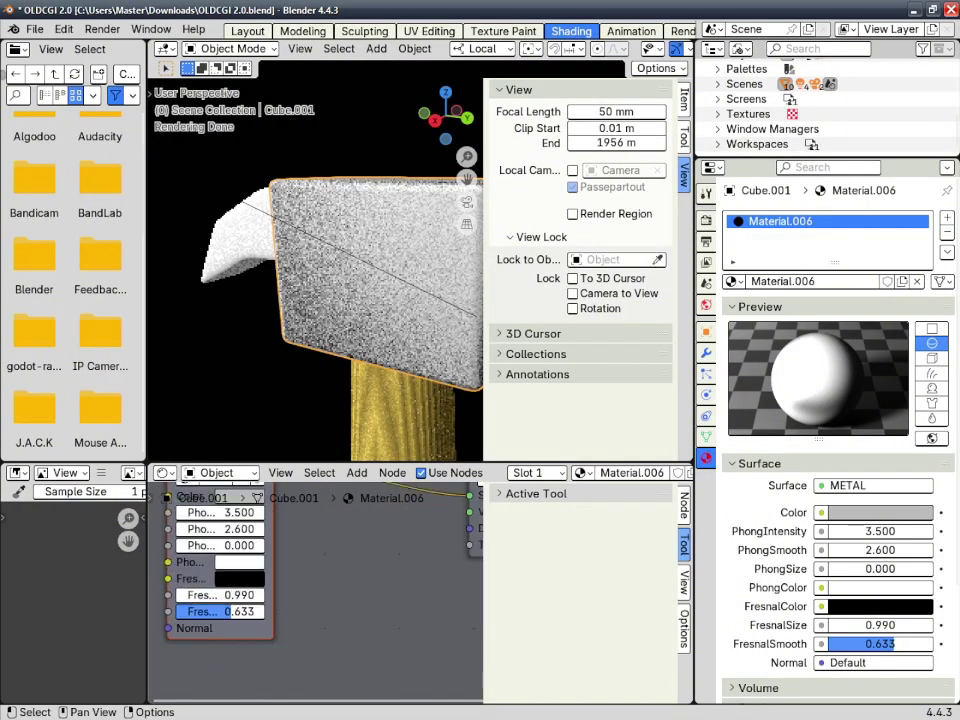
# Set the METAL node's PhongIntensity to 3.1, PhongSmooth to 1.01 and PhongSize to 0.308.
pyautogui.moveTo(198, 514); pyautogui.dragTo(252, 554, button='middle')
pyautogui.scroll(6, 252, 554)
pyautogui.moveTo(266, 552); pyautogui.dragTo(228, 552)
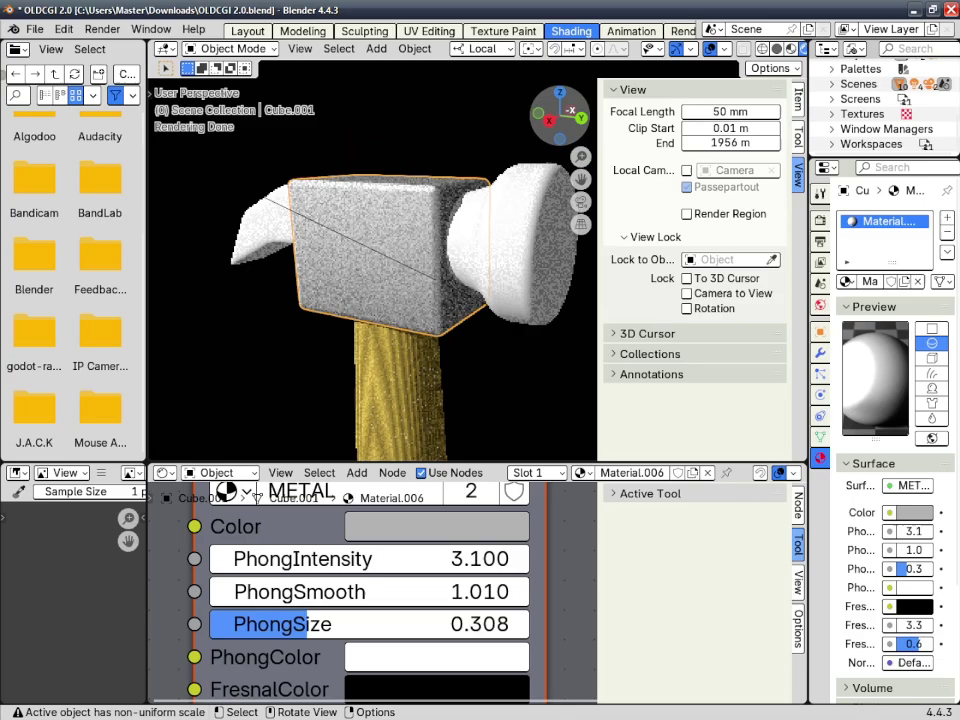
# Assign the existing Material.006 to the hammer's curved claw.
pyautogui.moveTo(330, 260); pyautogui.dragTo(390, 266, button='middle')
pyautogui.keyDown('shift'); pyautogui.moveTo(330, 300); pyautogui.dragTo(425, 240, button='middle'); pyautogui.keyUp('shift')
pyautogui.scroll(3, 372, 270)
pyautogui.scroll(-3, 372, 270)
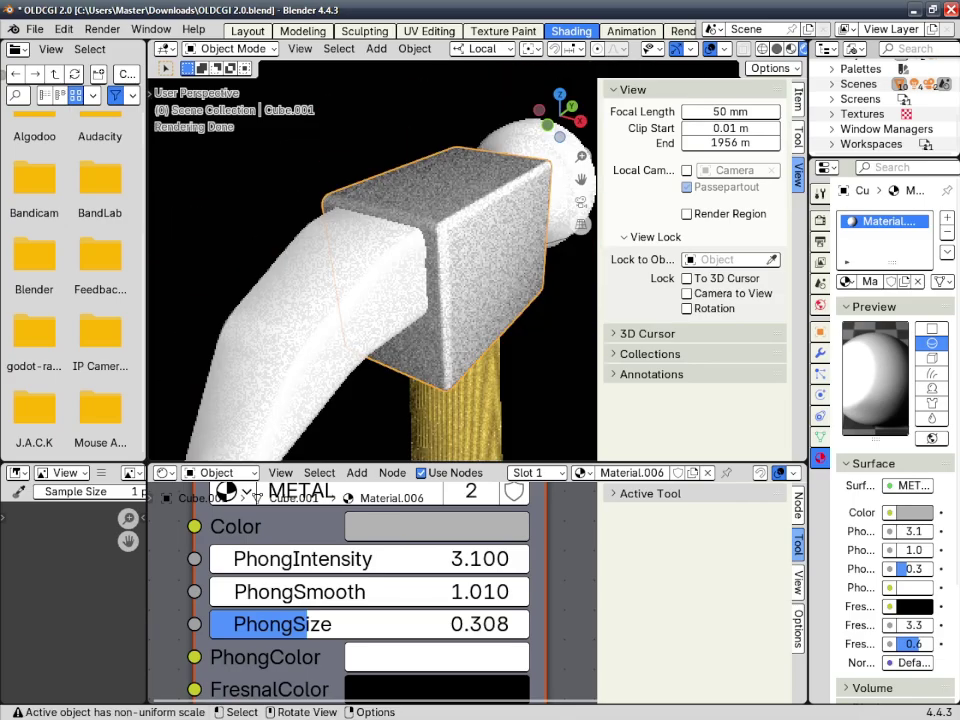
pyautogui.scroll(-8, 348, 580)
pyautogui.click(340, 290)
pyautogui.click(848, 282)
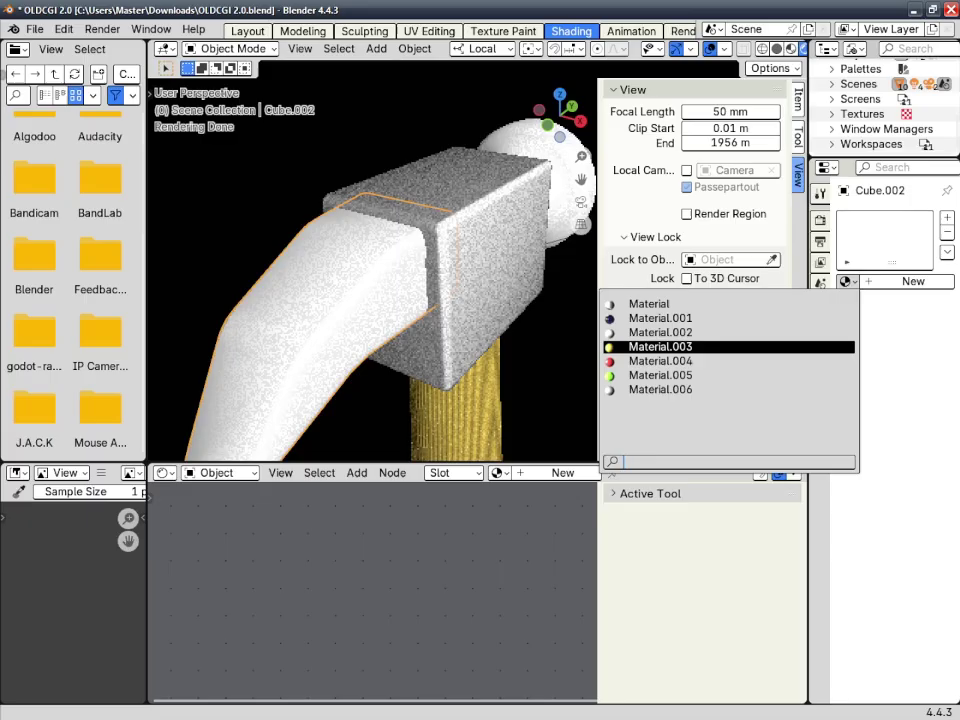
pyautogui.click(660, 389)
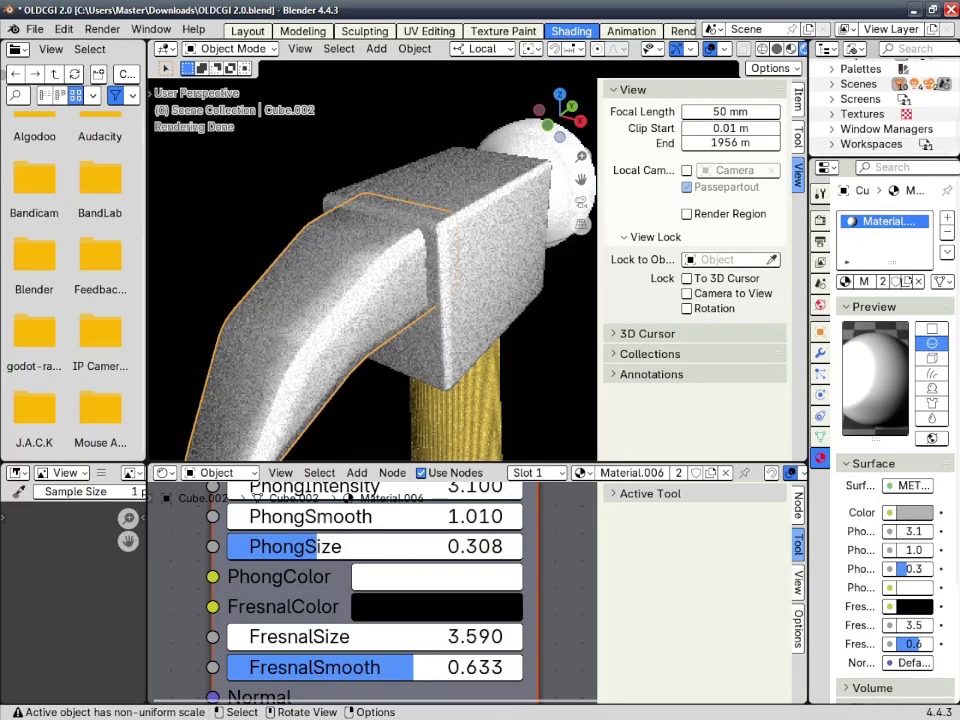
# Assign Material.006 to the hammer's round striking end and set the METAL node's FresnalSize to 0.99 and FresnalSmooth to 0.375.
pyautogui.click(522, 165)
pyautogui.click(847, 281)
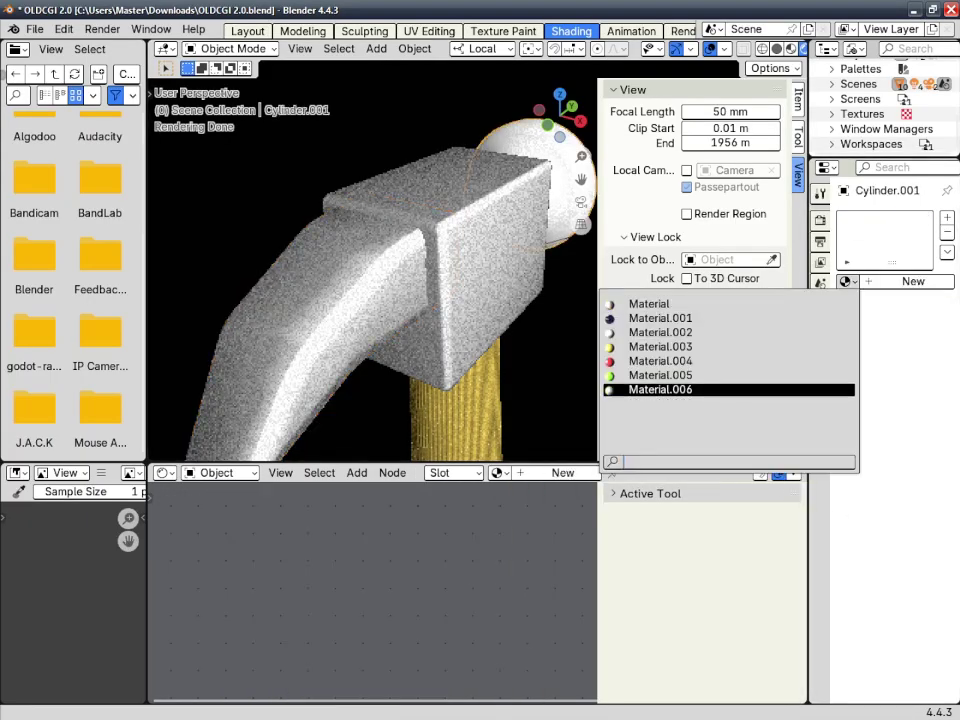
pyautogui.click(645, 388)
pyautogui.moveTo(510, 290); pyautogui.dragTo(232, 270, button='middle')
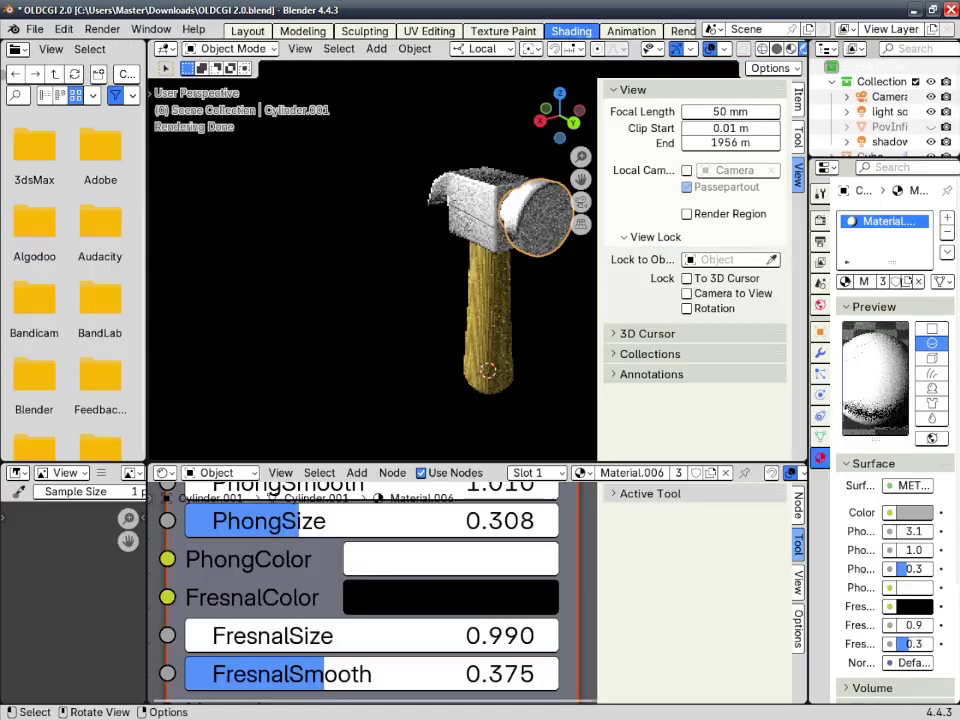
# Insert an Add Shader node on the link between the METAL node and the Material Output, moving METAL aside to make room.
pyautogui.scroll(-3, 425, 335)
pyautogui.scroll(3, 468, 260)
pyautogui.moveTo(559, 116); pyautogui.dragTo(609, 116)
pyautogui.scroll(3, 480, 325)
pyautogui.scroll(-5, 392, 252)
pyautogui.scroll(-12, 363, 536)
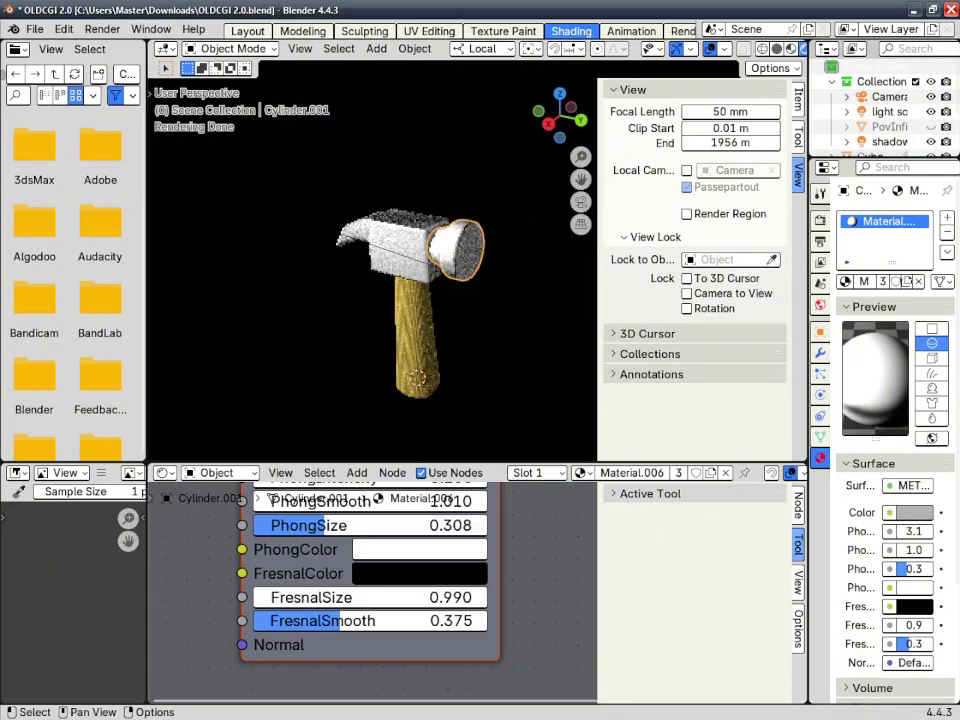
pyautogui.scroll(-4, 370, 590)
pyautogui.click(357, 472)
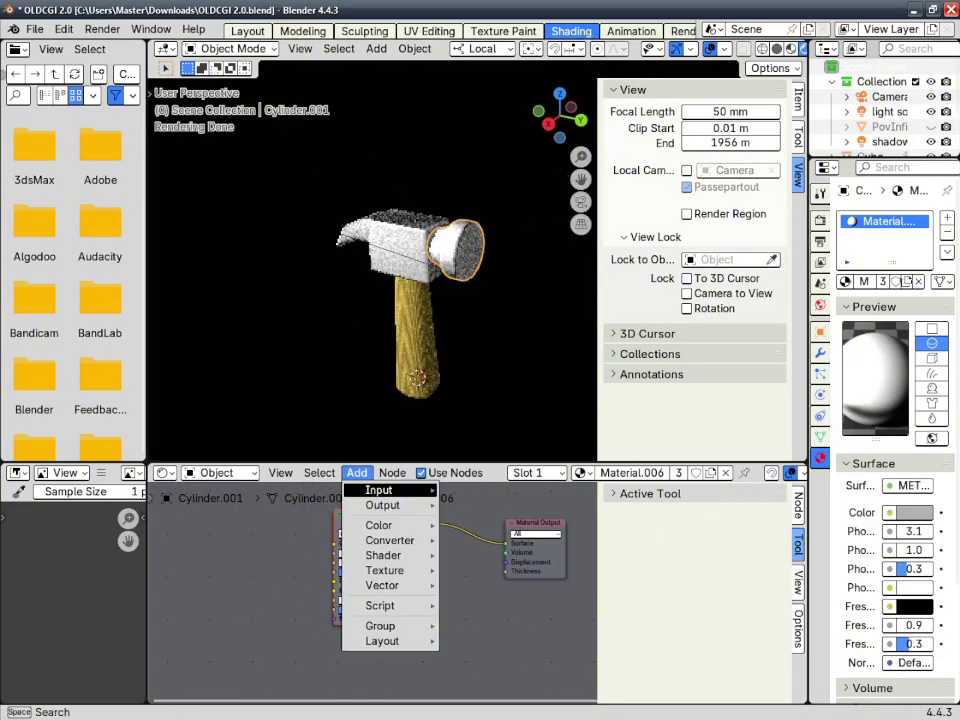
pyautogui.moveTo(383, 555)
pyautogui.click(498, 269)
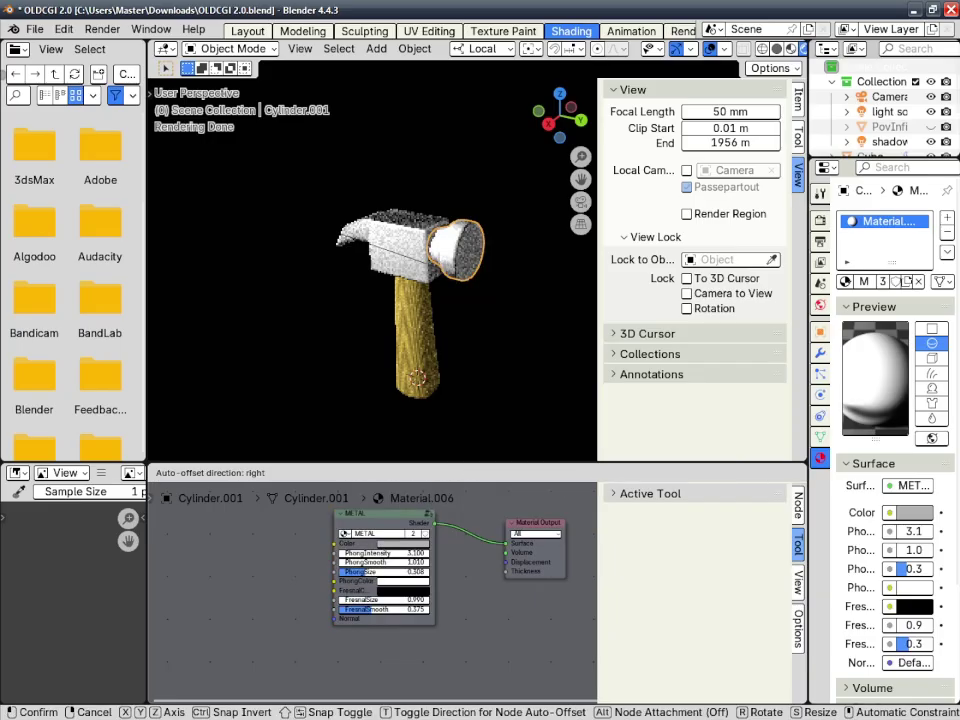
pyautogui.click(461, 537)
pyautogui.moveTo(400, 514); pyautogui.dragTo(327, 499)
# Add a Glossy BSDF with zero roughness below the METAL node and connect it to the Add Shader's second Shader input.
pyautogui.click(357, 472)
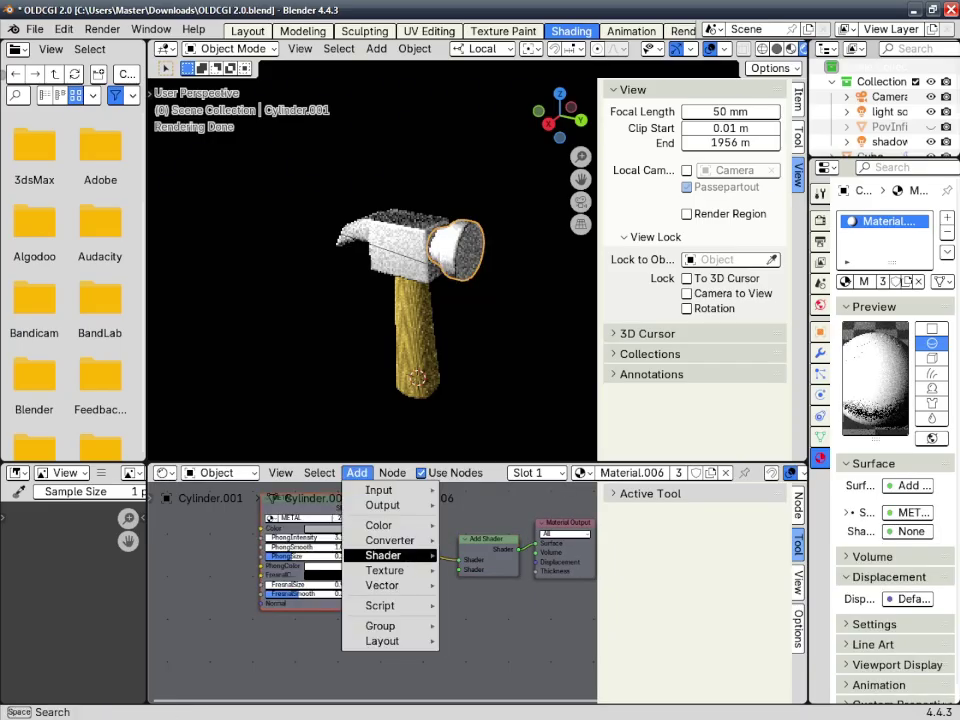
pyautogui.moveTo(383, 555)
pyautogui.click(495, 329)
pyautogui.click(388, 625)
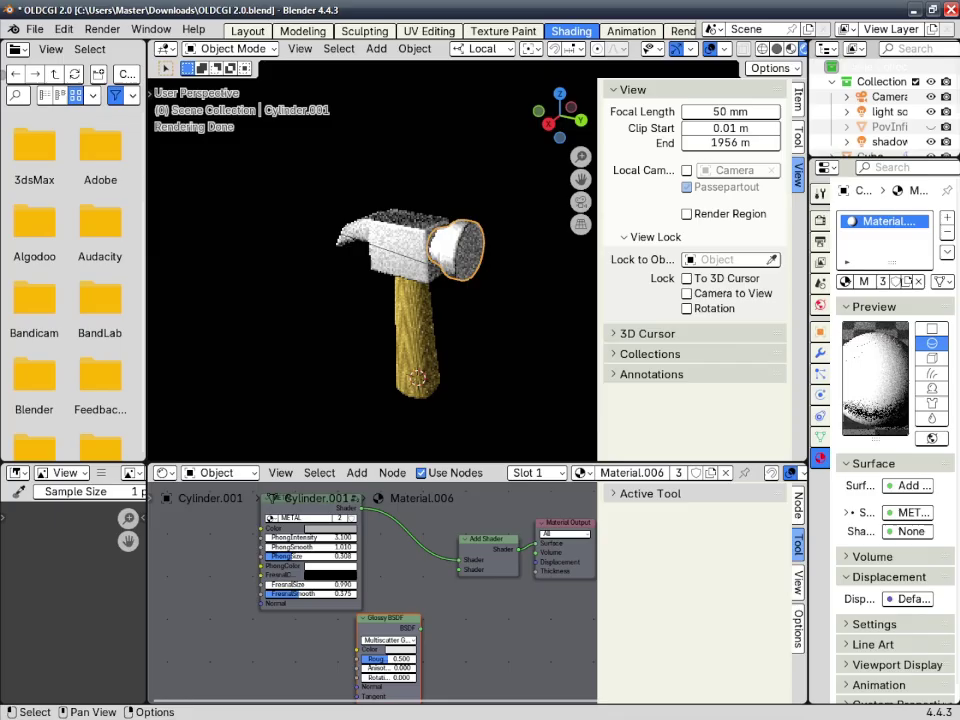
pyautogui.scroll(5, 385, 672)
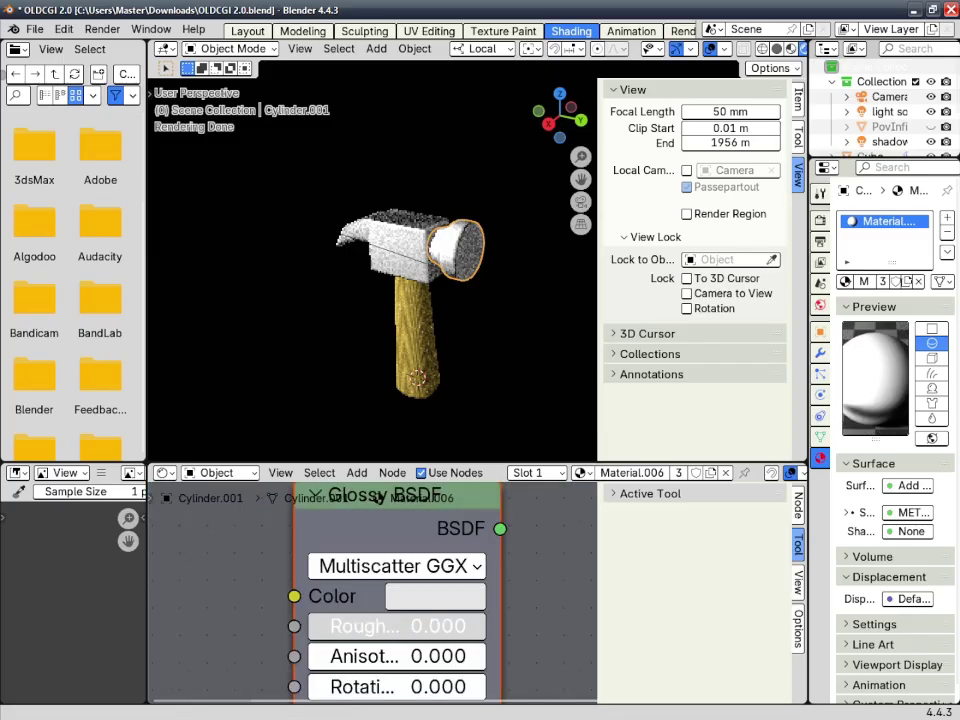
pyautogui.scroll(-12, 506, 605)
pyautogui.moveTo(501, 572); pyautogui.dragTo(576, 516)
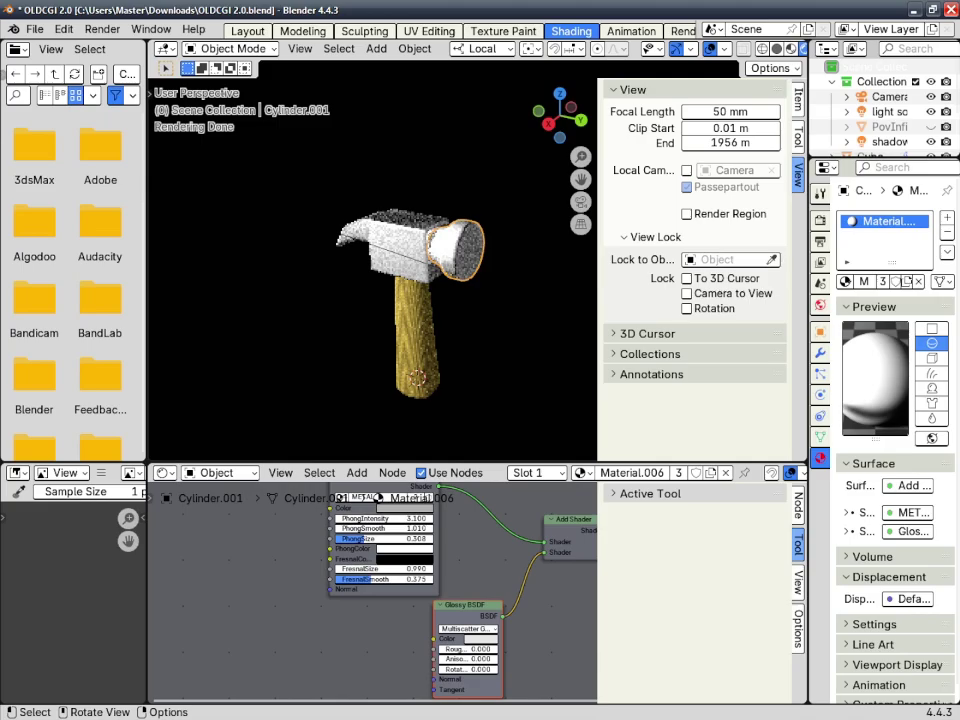
# Darken the Glossy BSDF's color from white to a neutral grey to weaken the head's reflections.
pyautogui.scroll(5, 360, 250)
pyautogui.moveTo(490, 260); pyautogui.dragTo(680, 270, button='middle')
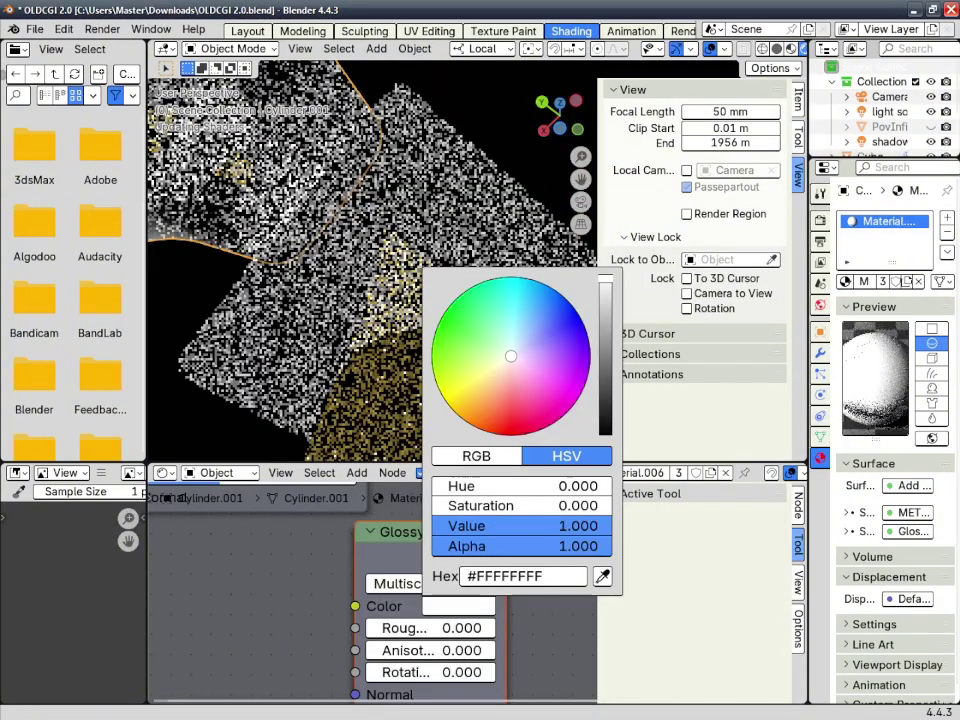
pyautogui.moveTo(605, 281); pyautogui.dragTo(605, 305)
pyautogui.scroll(1, 511, 356)
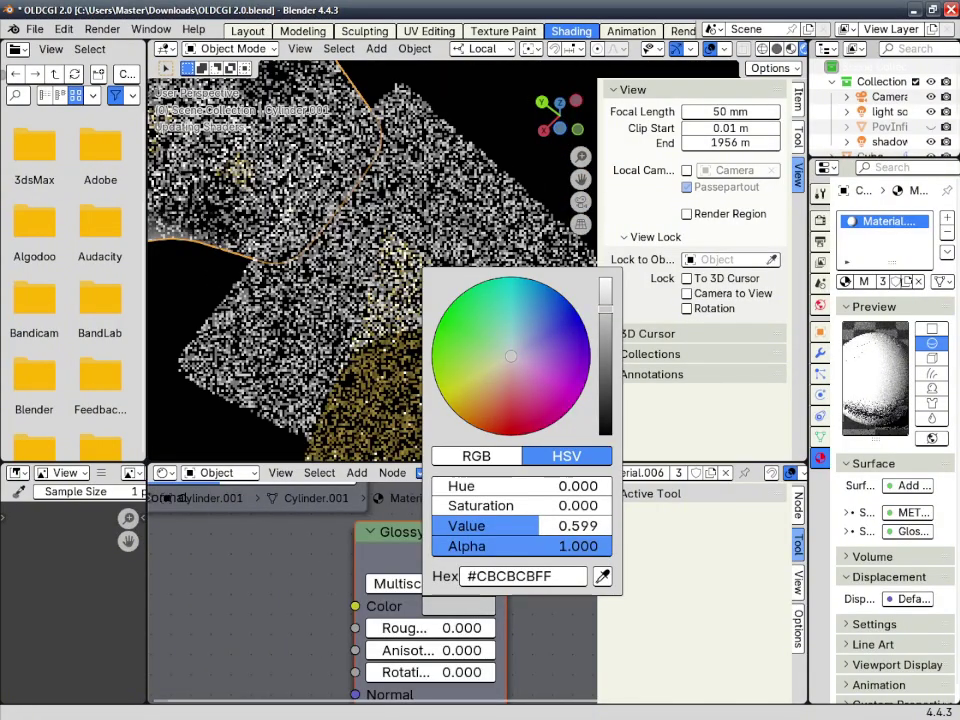
pyautogui.scroll(-5, 511, 356)
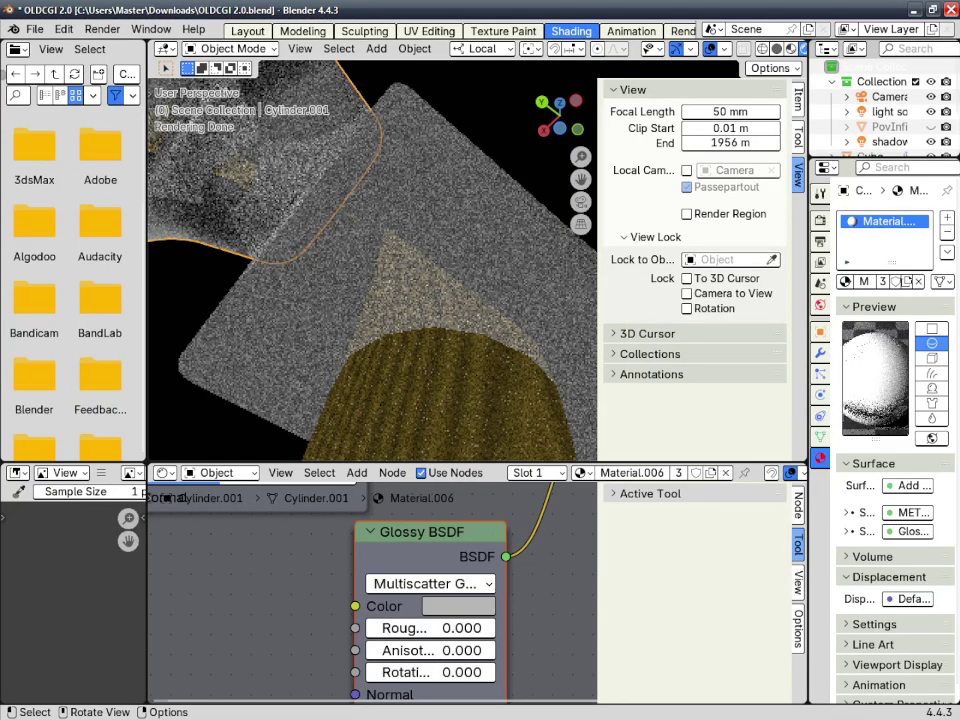
# Examine the glossy reflections on the hammer's head from several angles with the shadowcolor light hidden.
pyautogui.scroll(-3, 530, 230)
pyautogui.moveTo(560, 116); pyautogui.dragTo(650, 45)
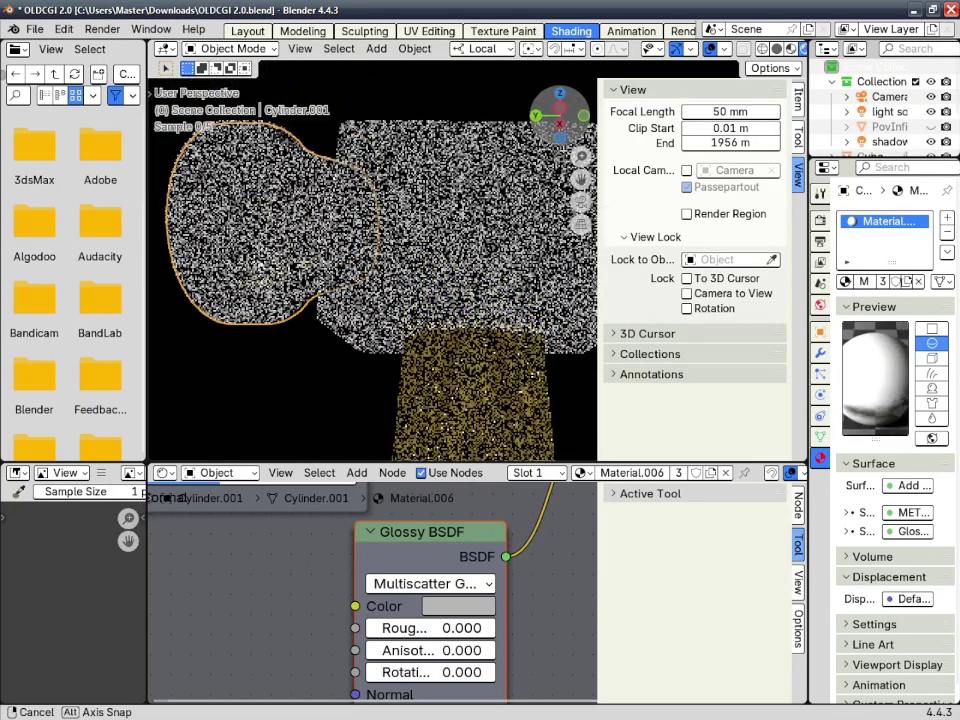
pyautogui.moveTo(340, 240); pyautogui.dragTo(400, 232, button='middle')
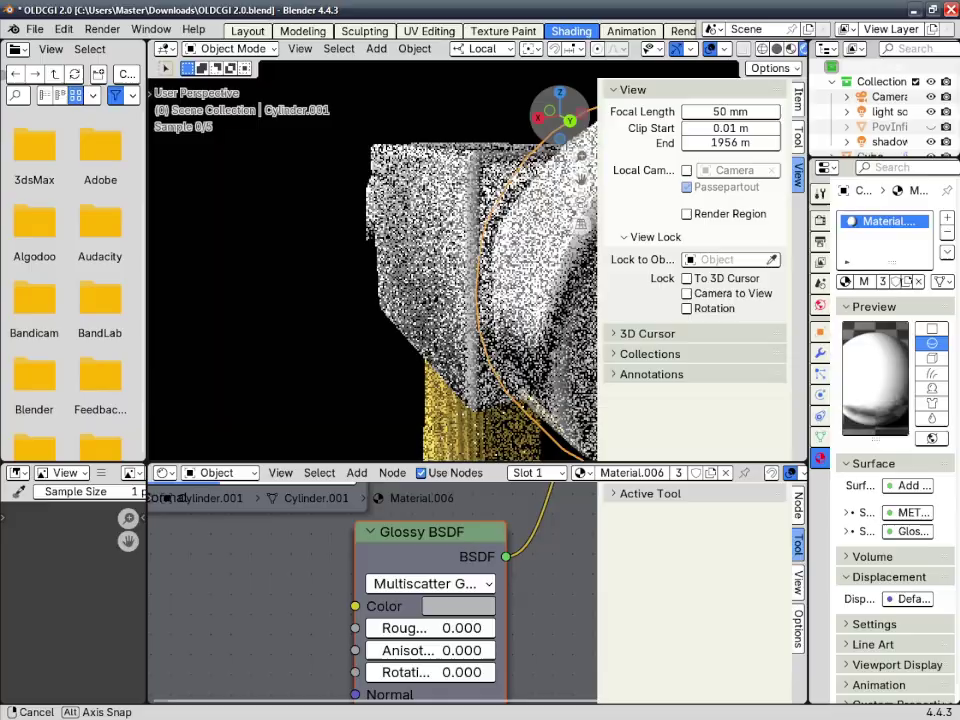
pyautogui.moveTo(560, 116); pyautogui.dragTo(532, 124)
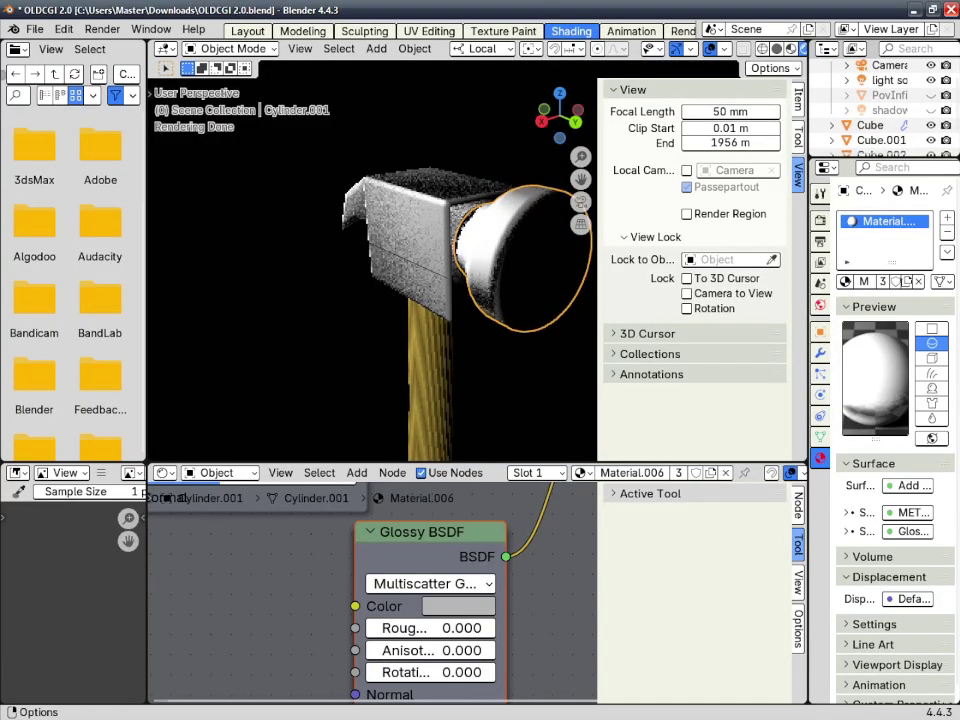
# Switch to the Layout workspace, display the viewport in rendered shading and show the shadowcolor light.
pyautogui.click(248, 31)
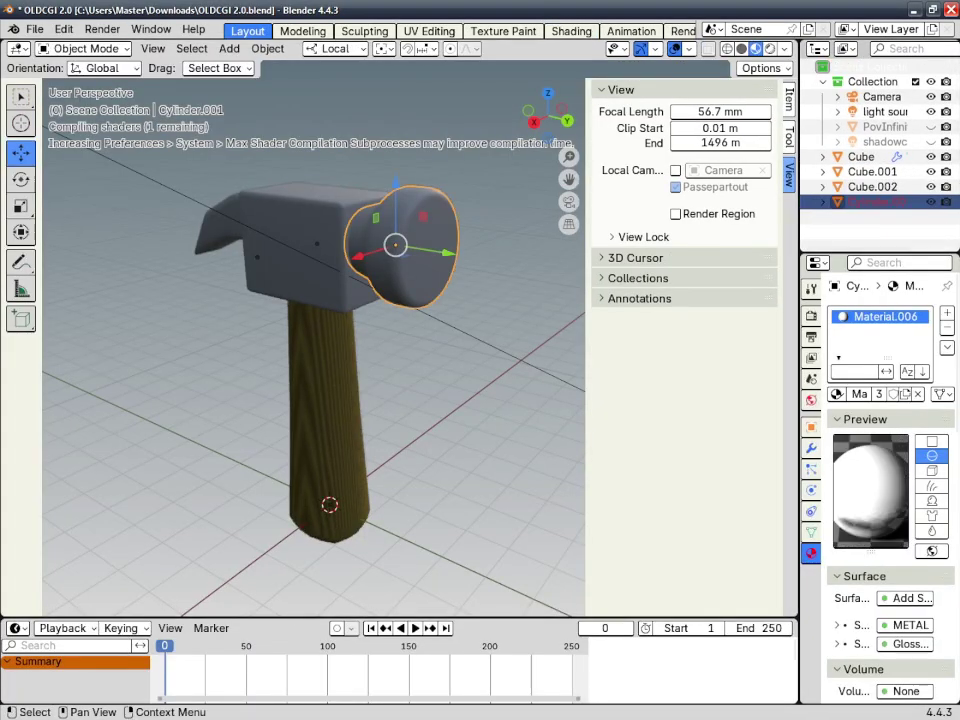
pyautogui.click(769, 48)
pyautogui.moveTo(547, 116)
pyautogui.mouseDown()
pyautogui.moveTo(420, 108)
pyautogui.moveTo(585, 82)
pyautogui.mouseUp()
pyautogui.scroll(5, 190, 322)
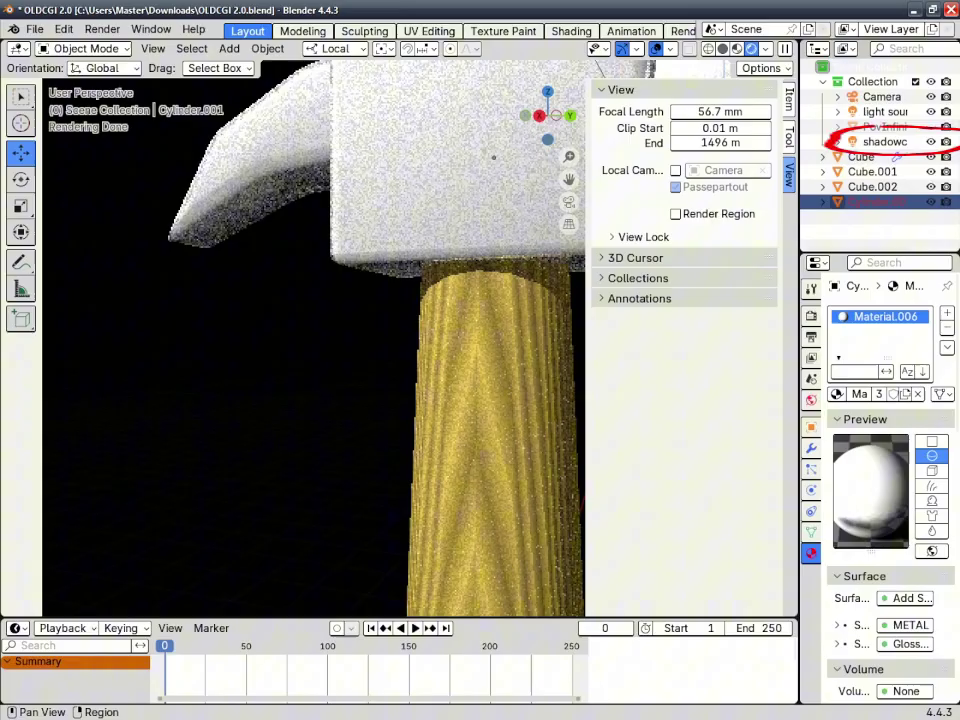
# Set the world's background color to dark grey.
pyautogui.click(811, 427)
pyautogui.click(811, 400)
pyautogui.click(811, 447)
pyautogui.click(811, 400)
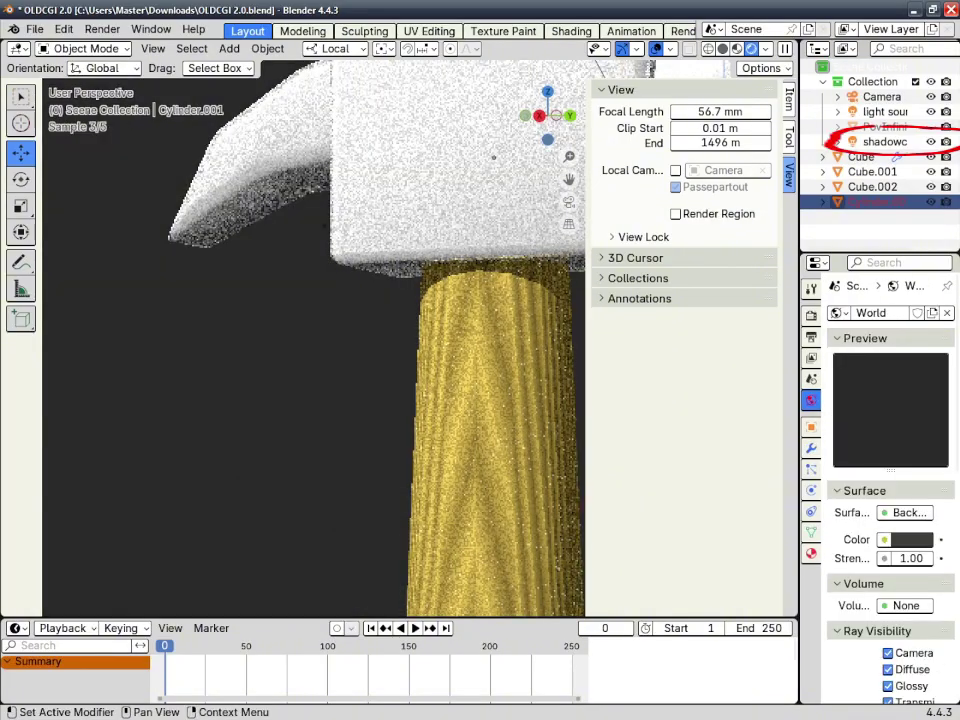
pyautogui.click(911, 540)
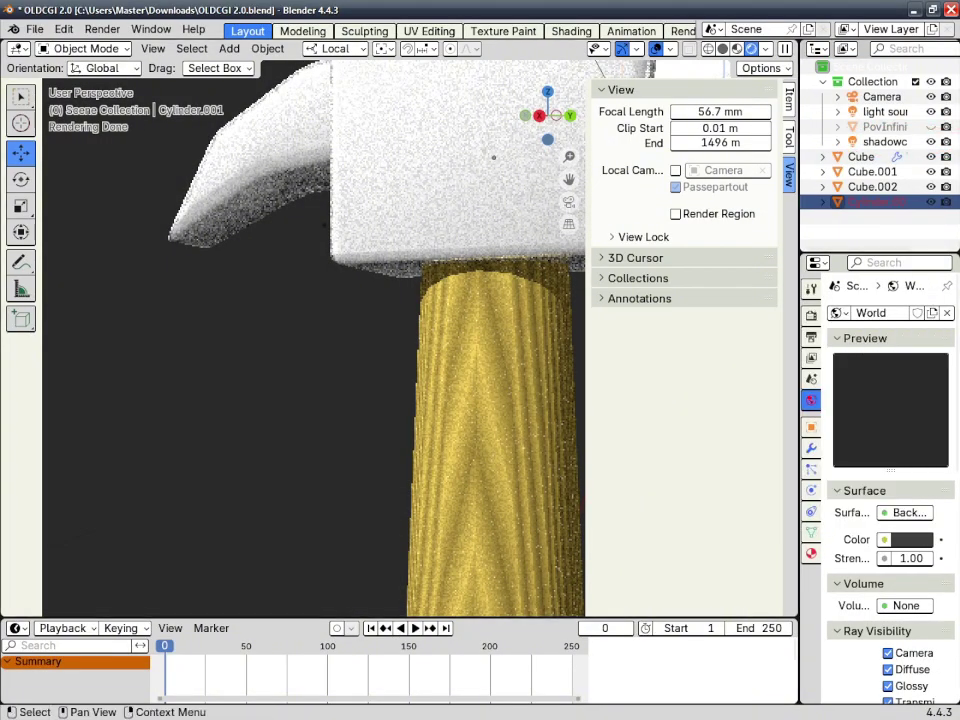
# Check the hammer with the shadowcolor light hidden and remove the World from the scene.
pyautogui.moveTo(493, 156); pyautogui.dragTo(466, 102, button='middle')
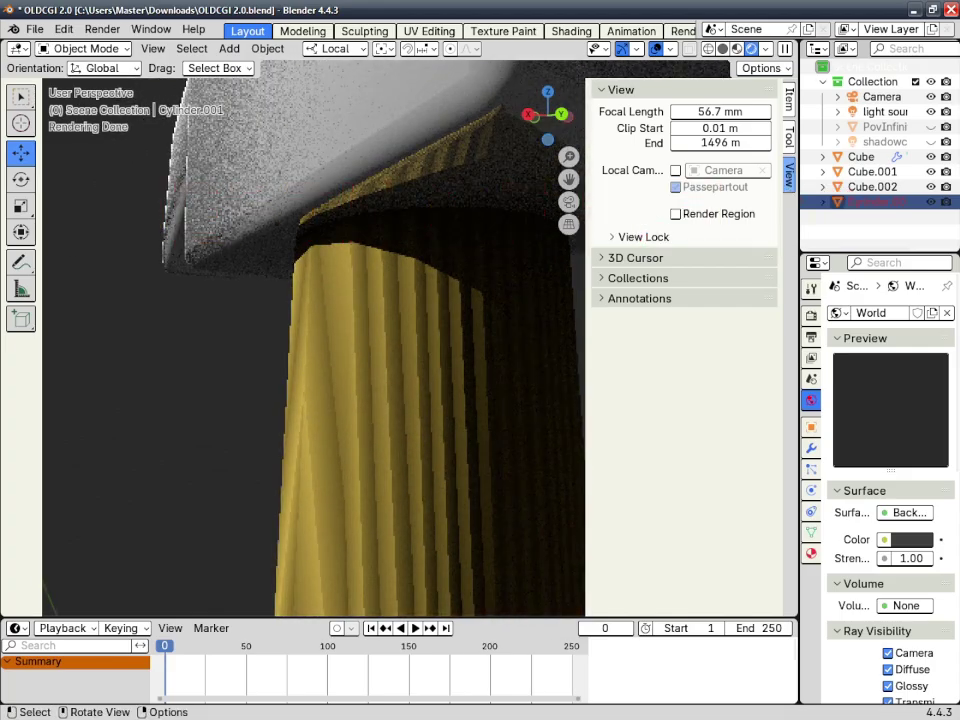
pyautogui.scroll(-7, 425, 360)
pyautogui.scroll(3, 537, 118)
pyautogui.moveTo(535, 117); pyautogui.dragTo(605, 124)
pyautogui.click(947, 313)
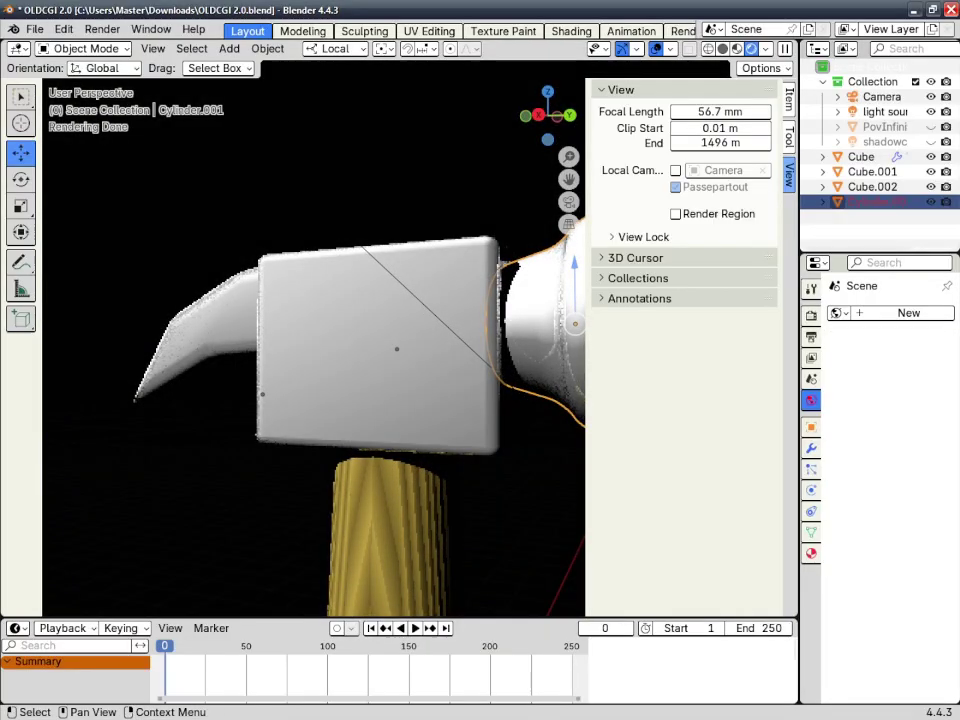
# Show the shadowcolor light again and examine how it fills the hammer's shaded sides.
pyautogui.click(931, 142)
pyautogui.scroll(-3, 352, 318)
pyautogui.scroll(4, 380, 408)
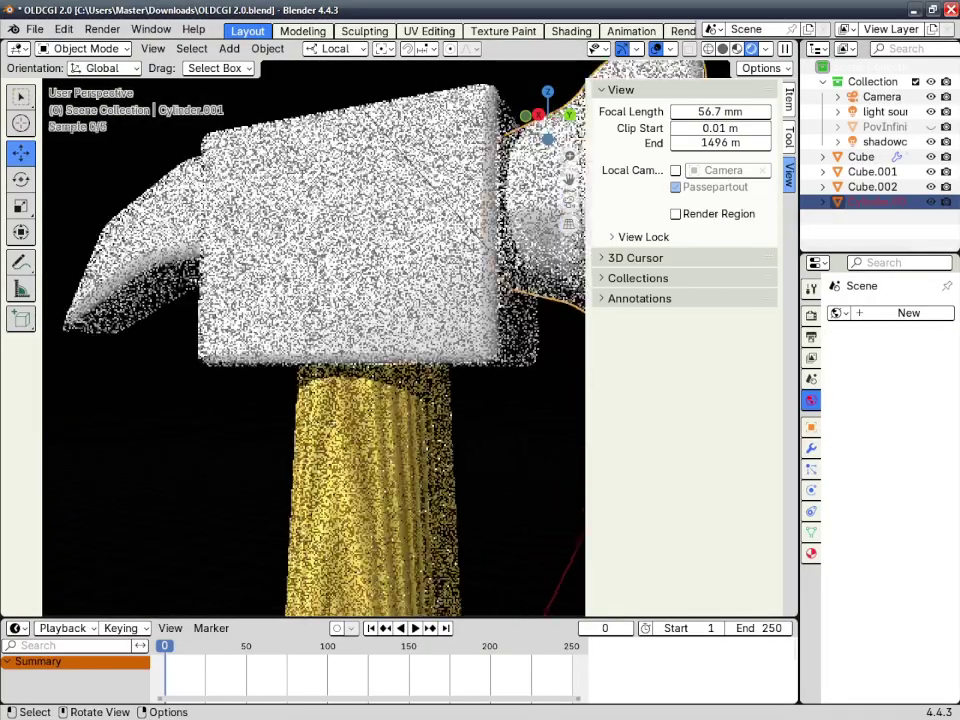
pyautogui.scroll(4, 428, 410)
pyautogui.moveTo(546, 118); pyautogui.dragTo(490, 116)
pyautogui.scroll(-10, 300, 320)
pyautogui.scroll(4, 190, 368)
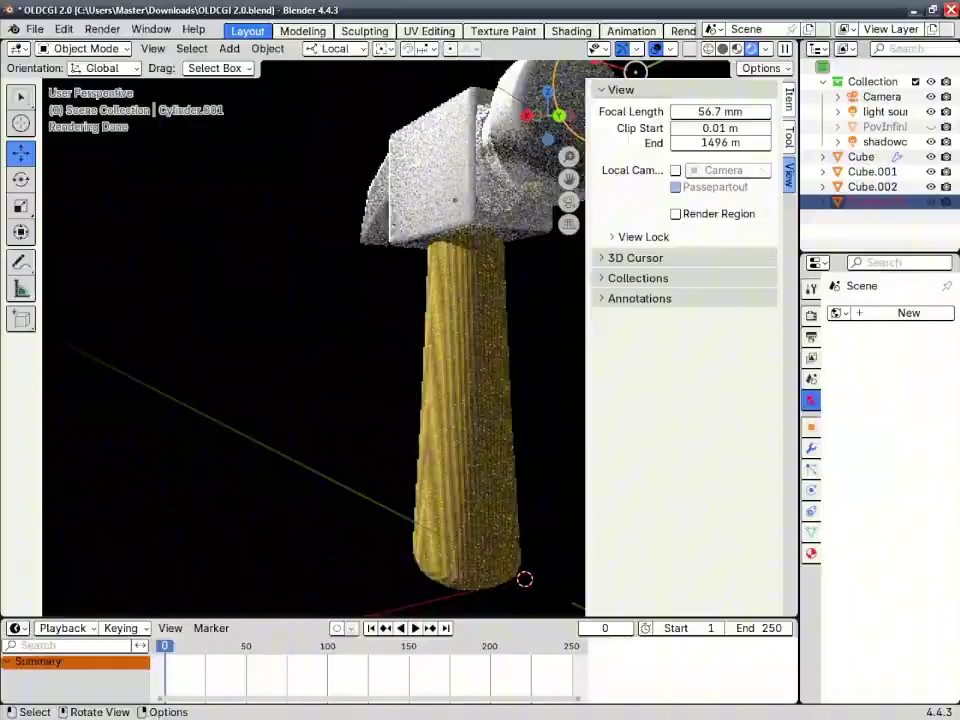
pyautogui.scroll(1, 190, 400)
# Show the PovInfinitePlane checkered floor and frame the hammer through the scene camera.
pyautogui.click(931, 127)
pyautogui.scroll(-4, 440, 338)
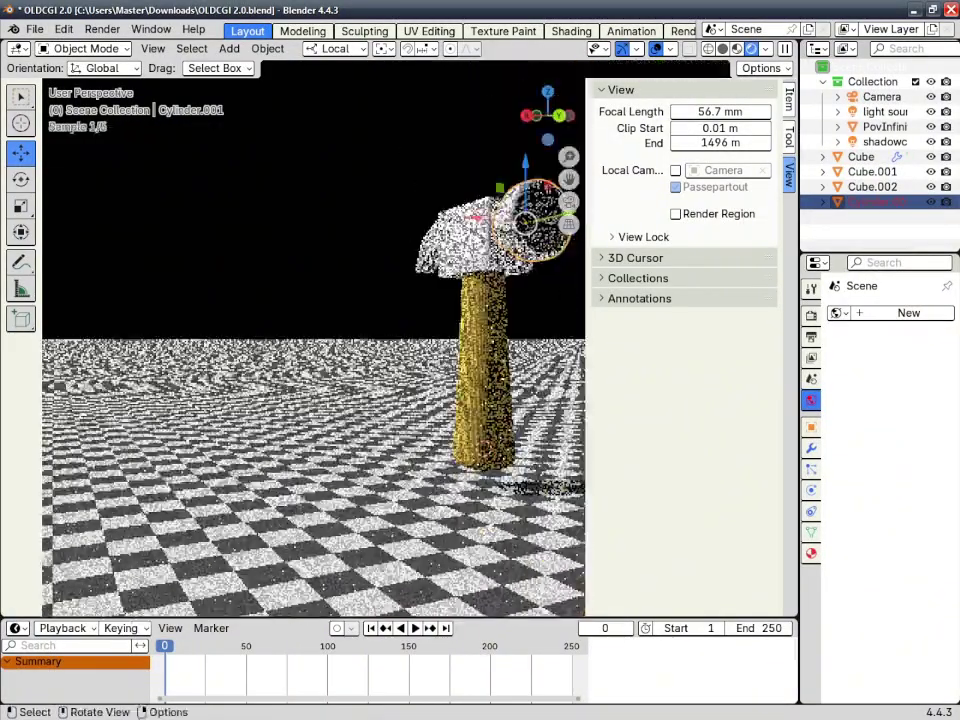
pyautogui.scroll(-3, 440, 338)
pyautogui.moveTo(547, 118); pyautogui.dragTo(550, 176)
pyautogui.click(569, 202)
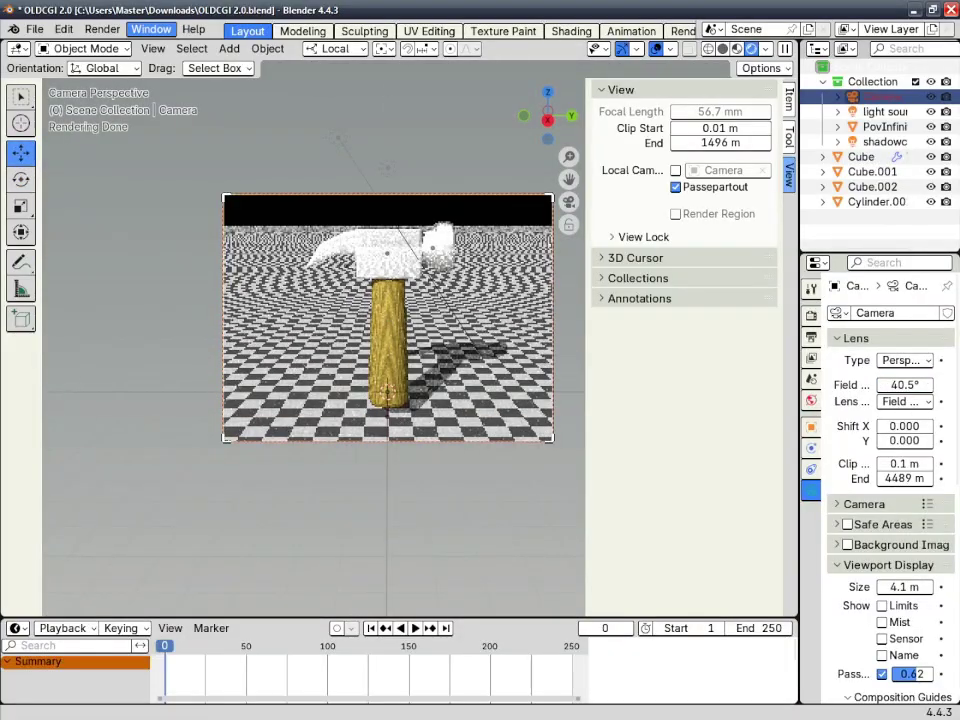
# Render the camera image, inspect the head's checkerboard reflections up close and close the render window.
pyautogui.click(102, 29)
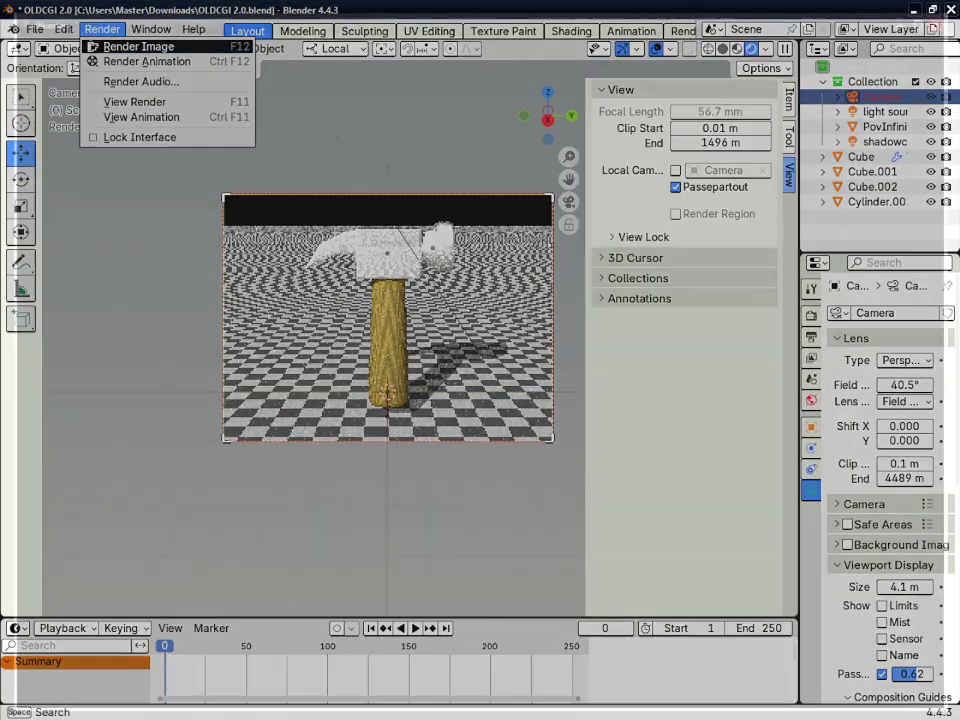
pyautogui.click(135, 45)
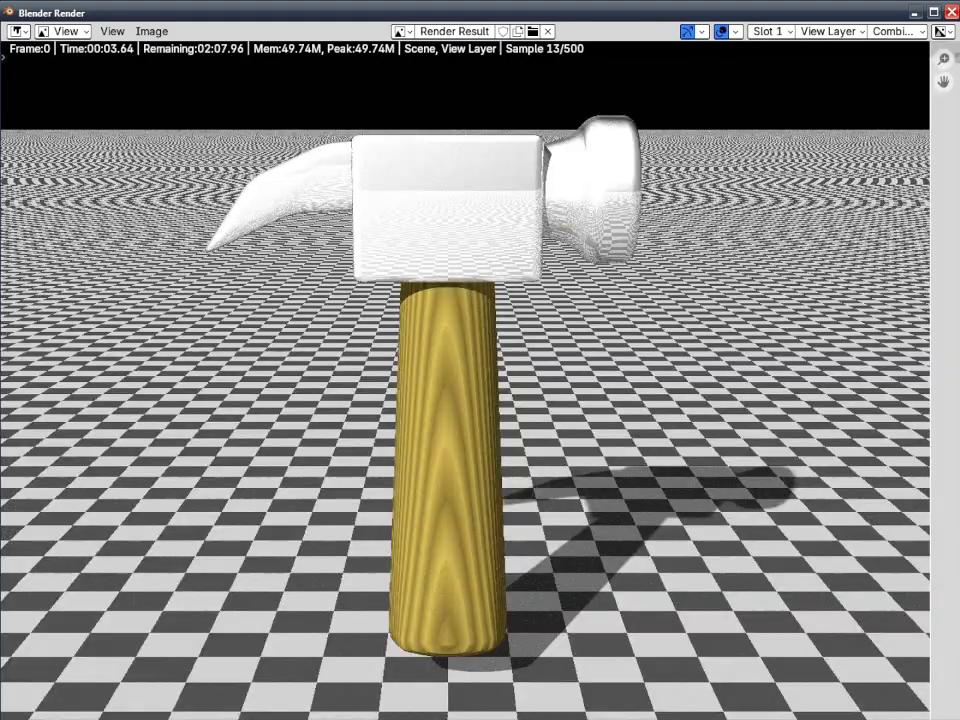
pyautogui.scroll(-3, 480, 380)
pyautogui.scroll(4, 480, 380)
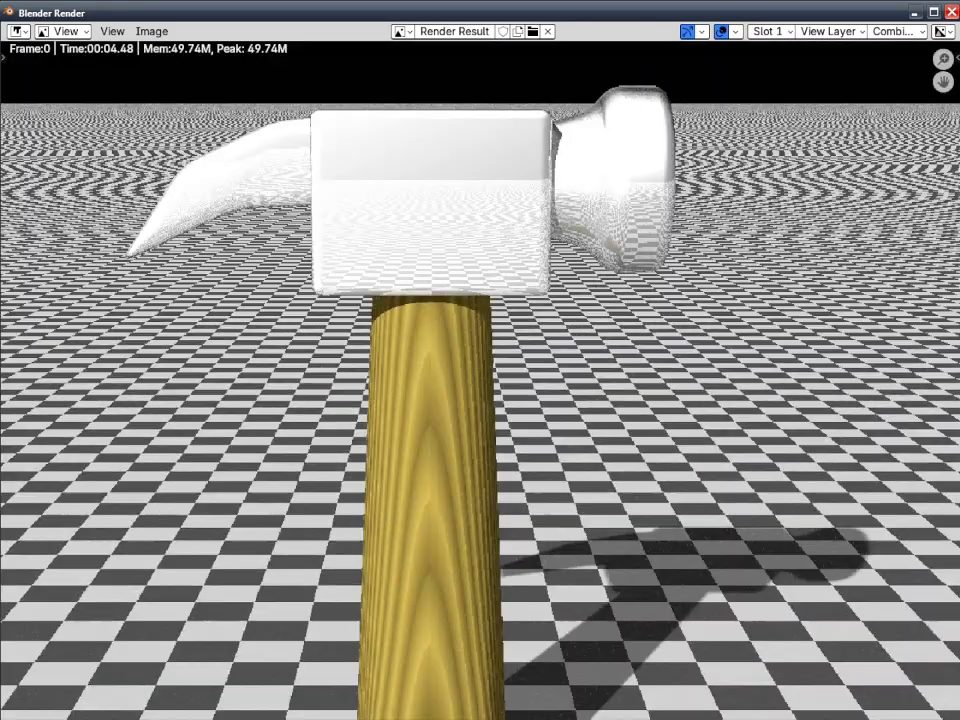
pyautogui.scroll(-2, 457, 340)
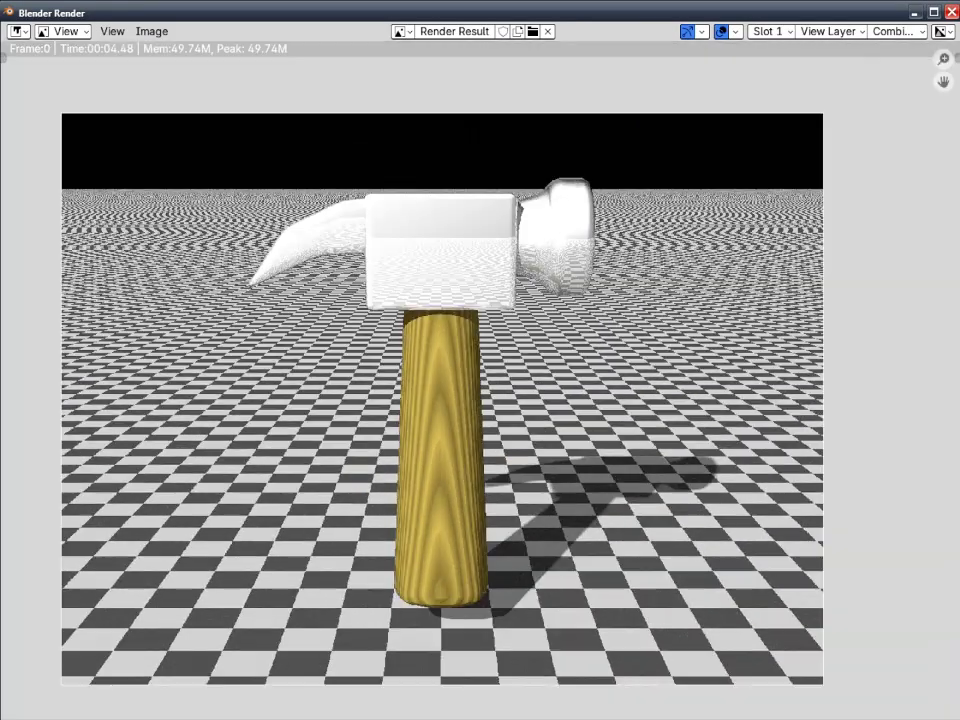
pyautogui.scroll(1, 482, 408)
pyautogui.scroll(3, 640, 175)
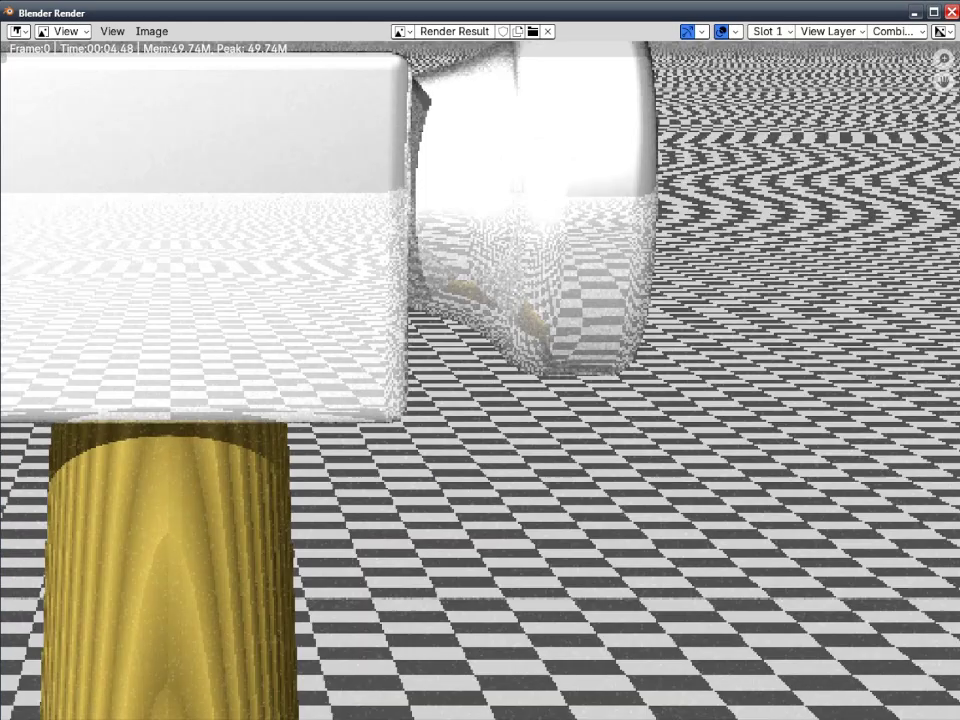
pyautogui.scroll(-5, 617, 307)
pyautogui.moveTo(591, 5); pyautogui.dragTo(591, 172)
pyautogui.click(952, 172)
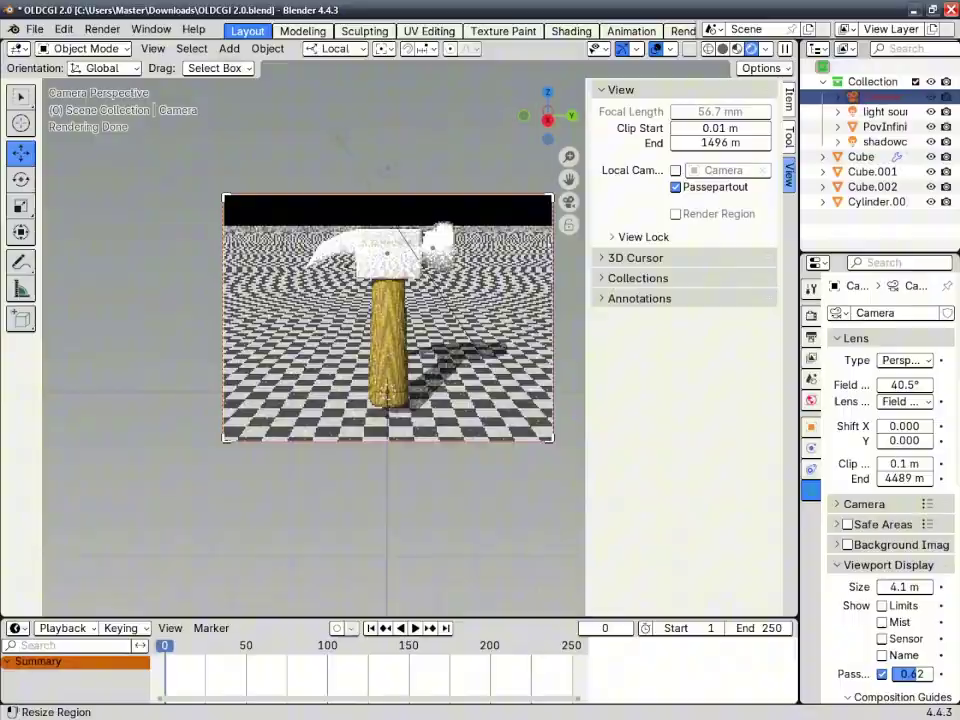
pyautogui.moveTo(552, 122); pyautogui.dragTo(645, 130)
# Try the light source as Area and Sun, and set its type to Point.
pyautogui.moveTo(196, 713)
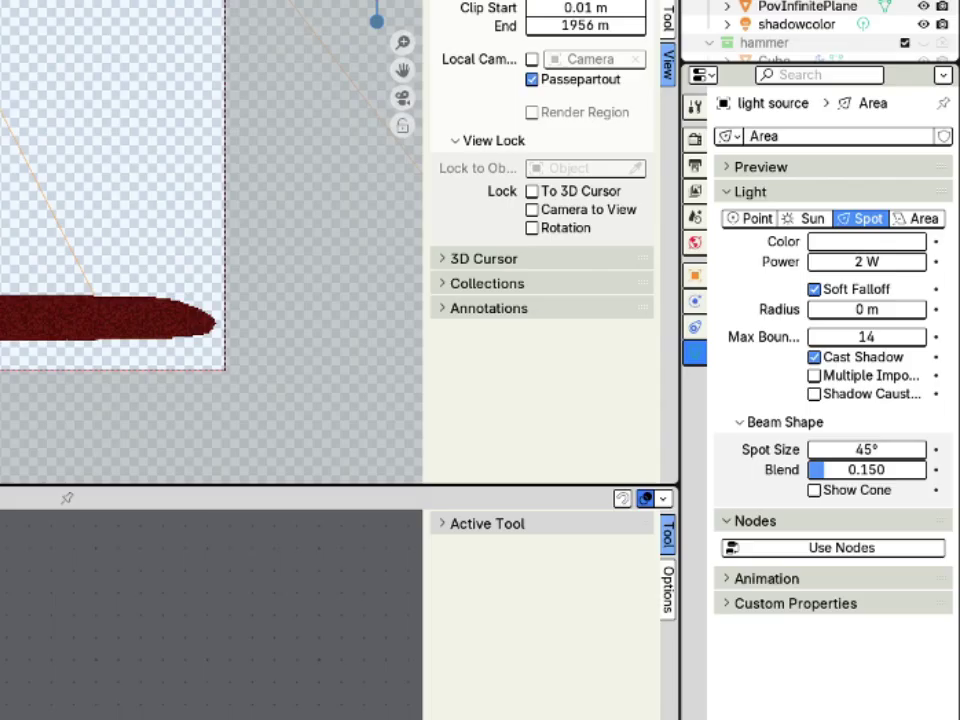
pyautogui.click(917, 219)
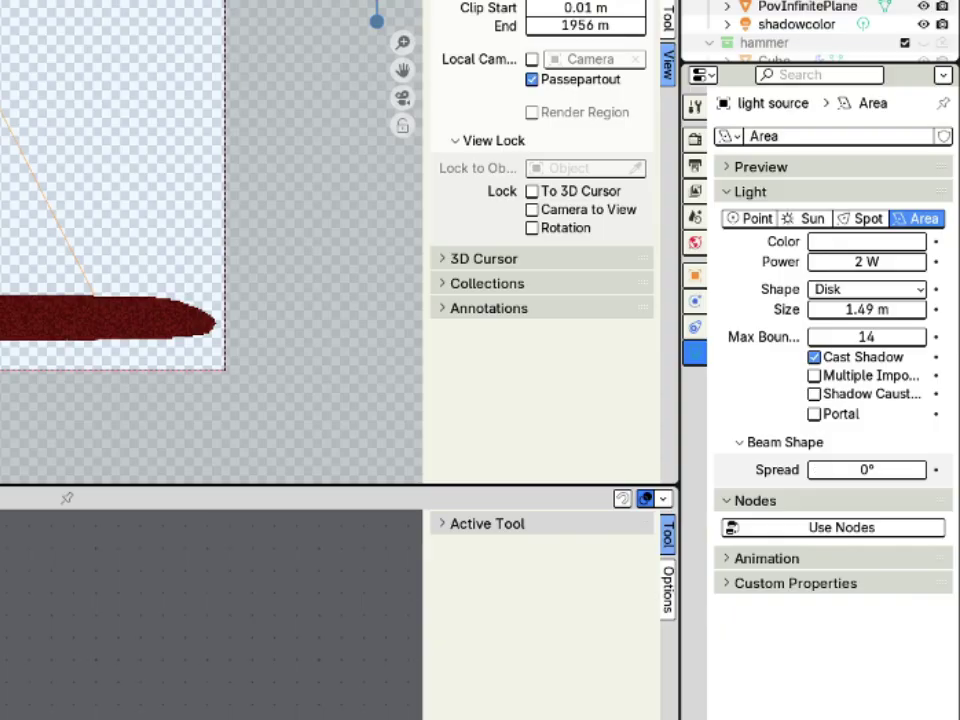
pyautogui.click(804, 219)
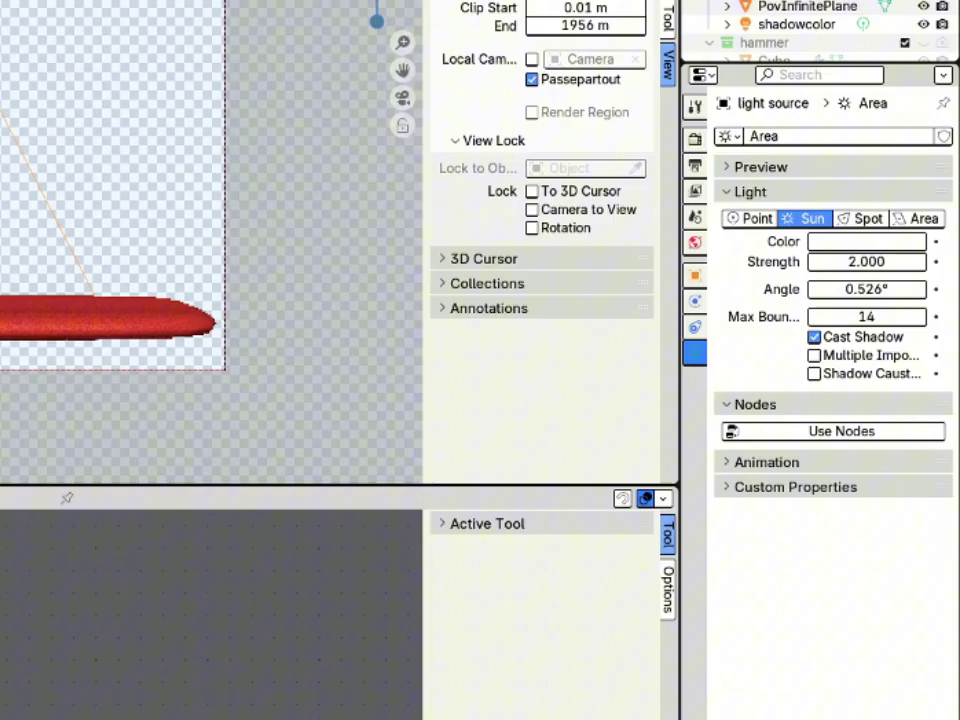
pyautogui.click(750, 219)
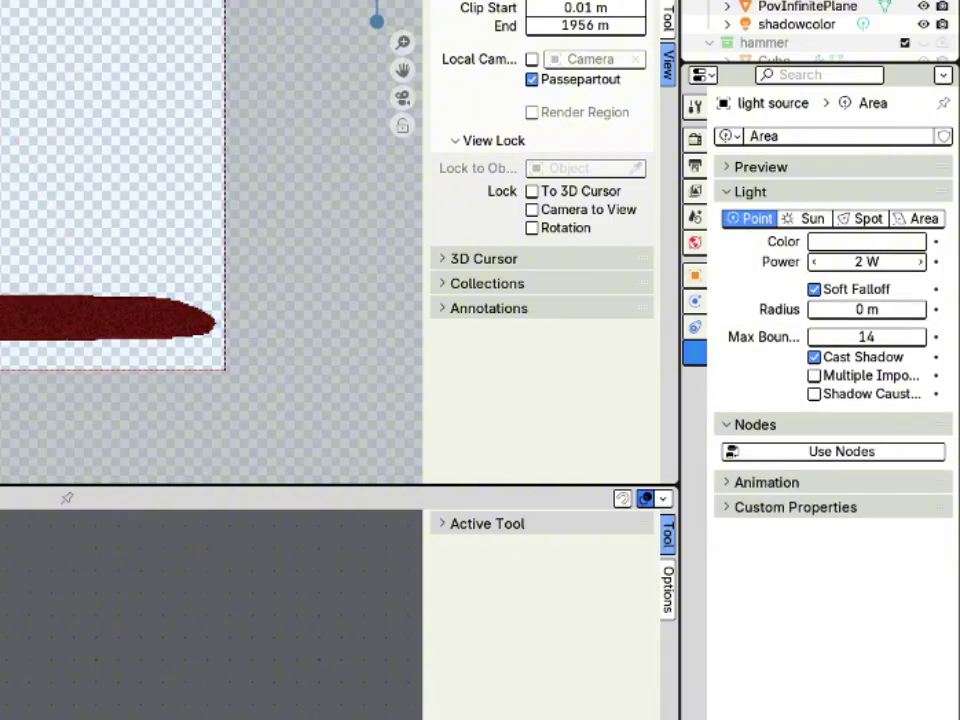